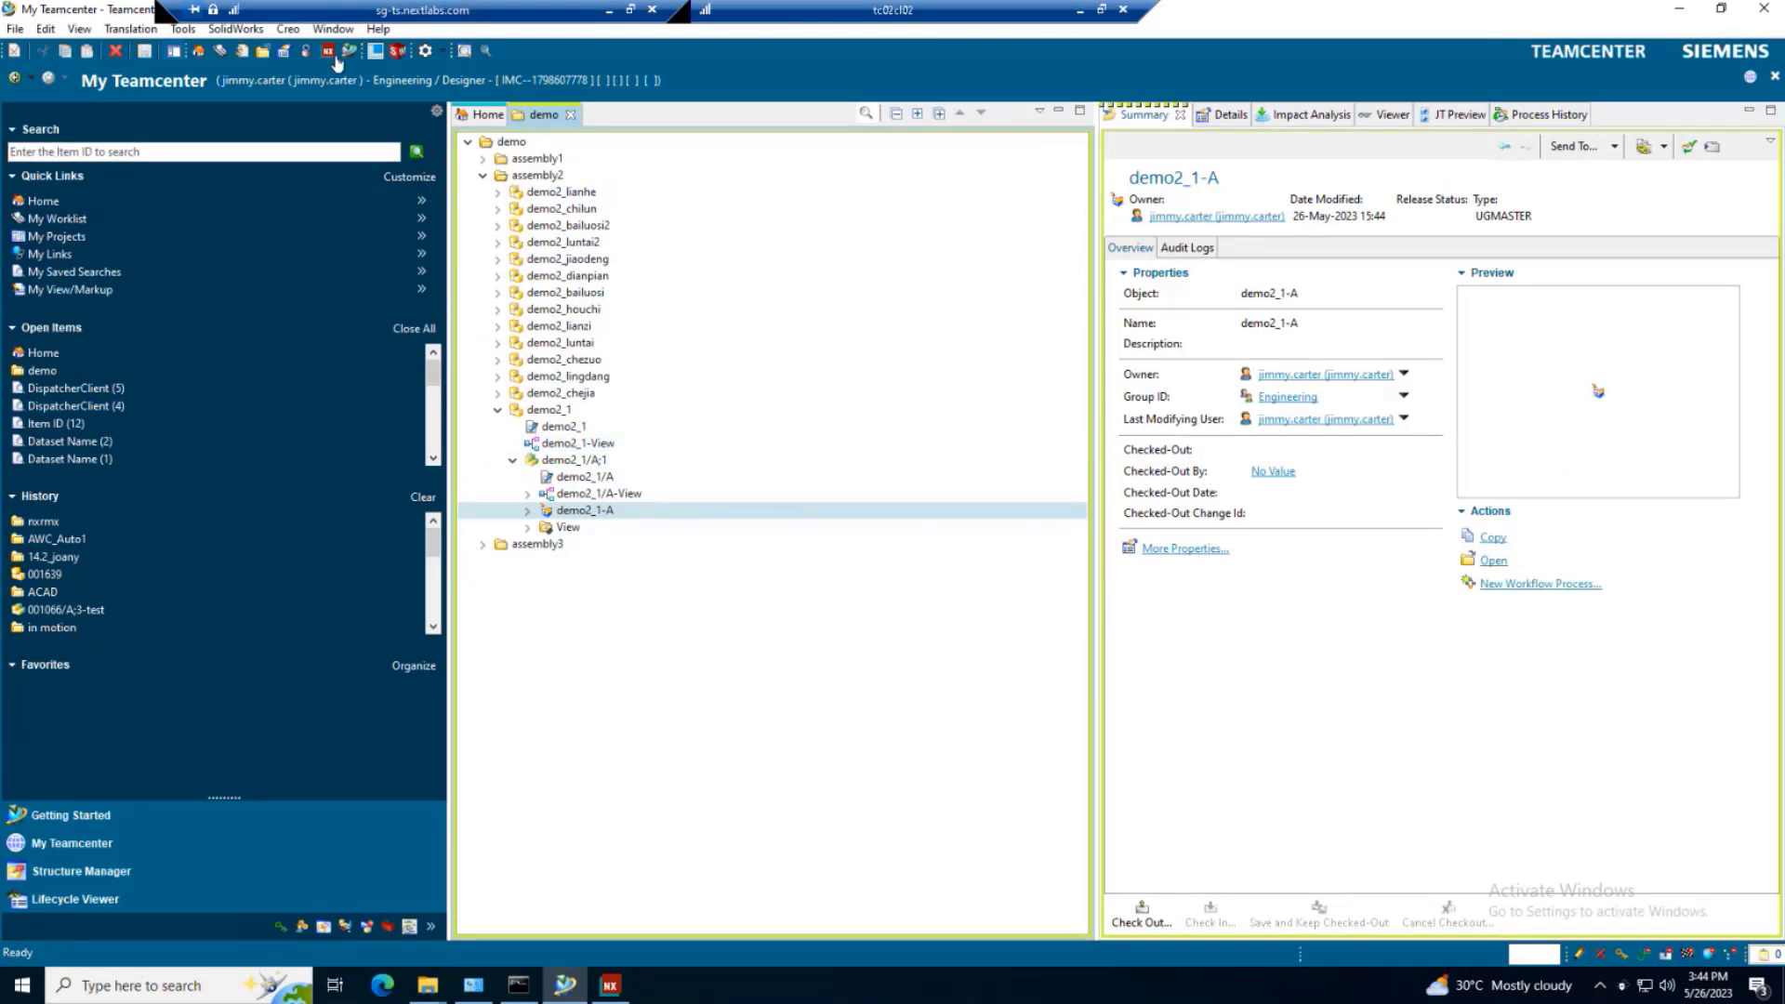
# Open the demo2_1-A dataset in NX and check the assembly's NextLabs classification and file permissions.
pyautogui.click(330, 52)
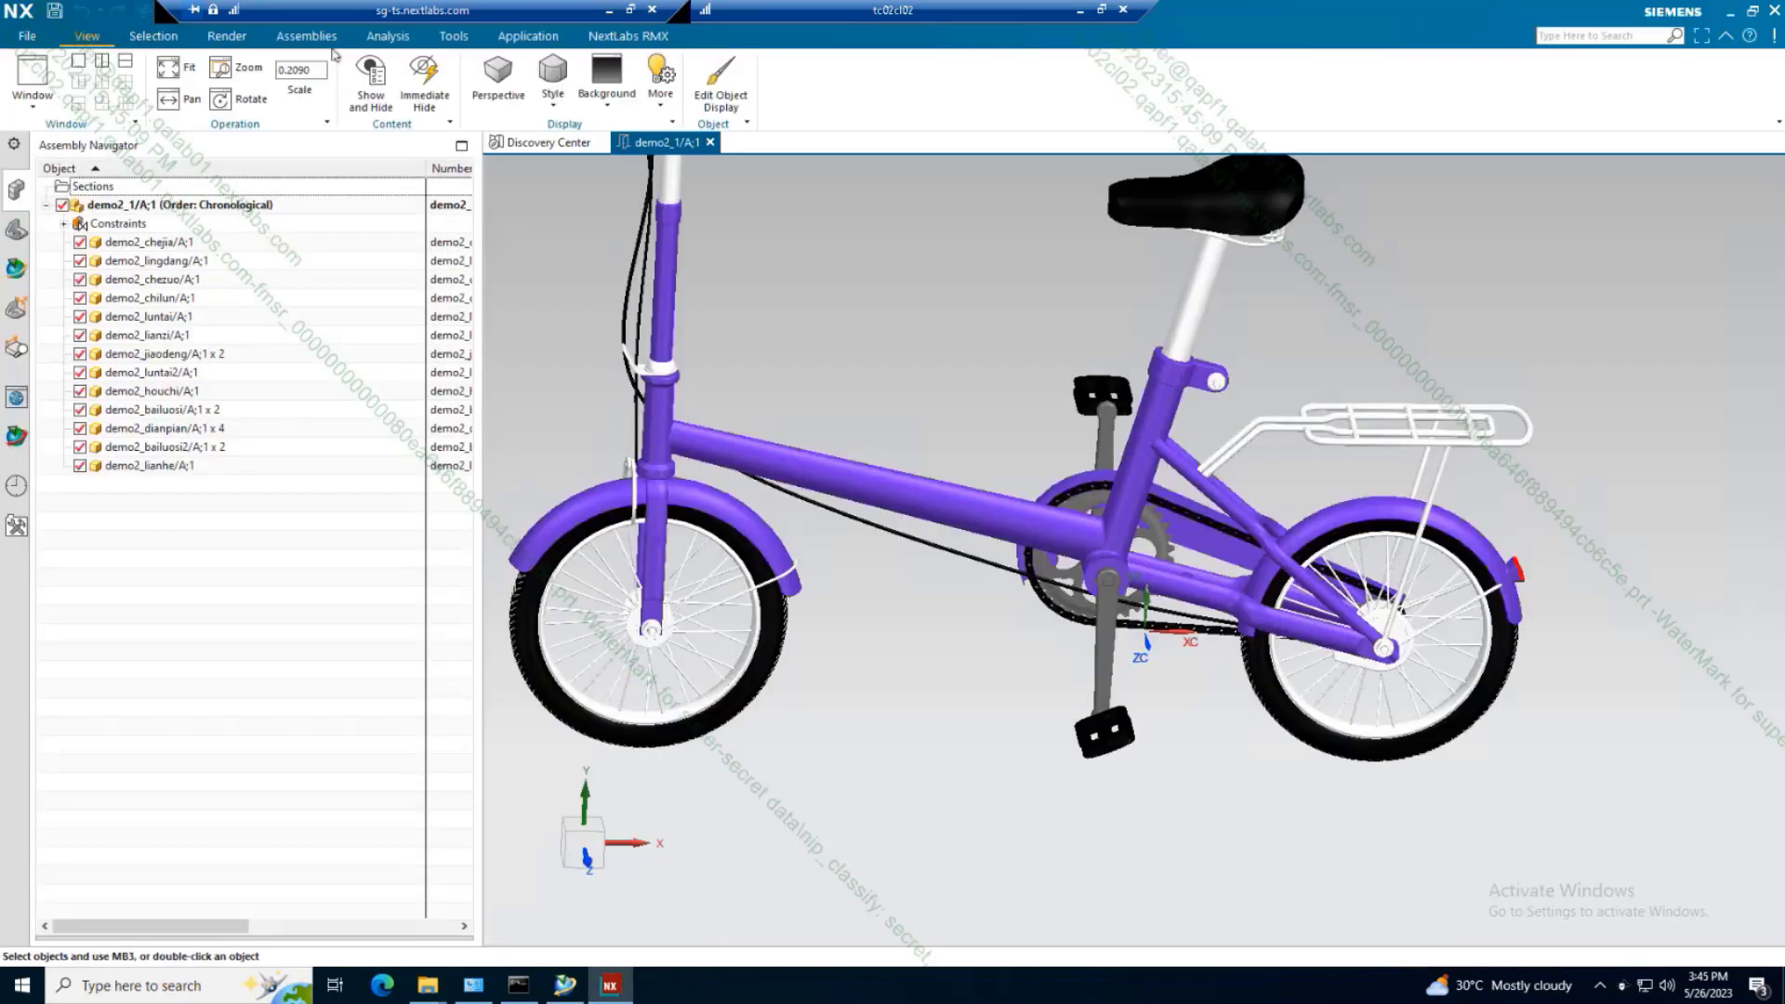
pyautogui.click(528, 36)
pyautogui.scroll(-1, 64, 95)
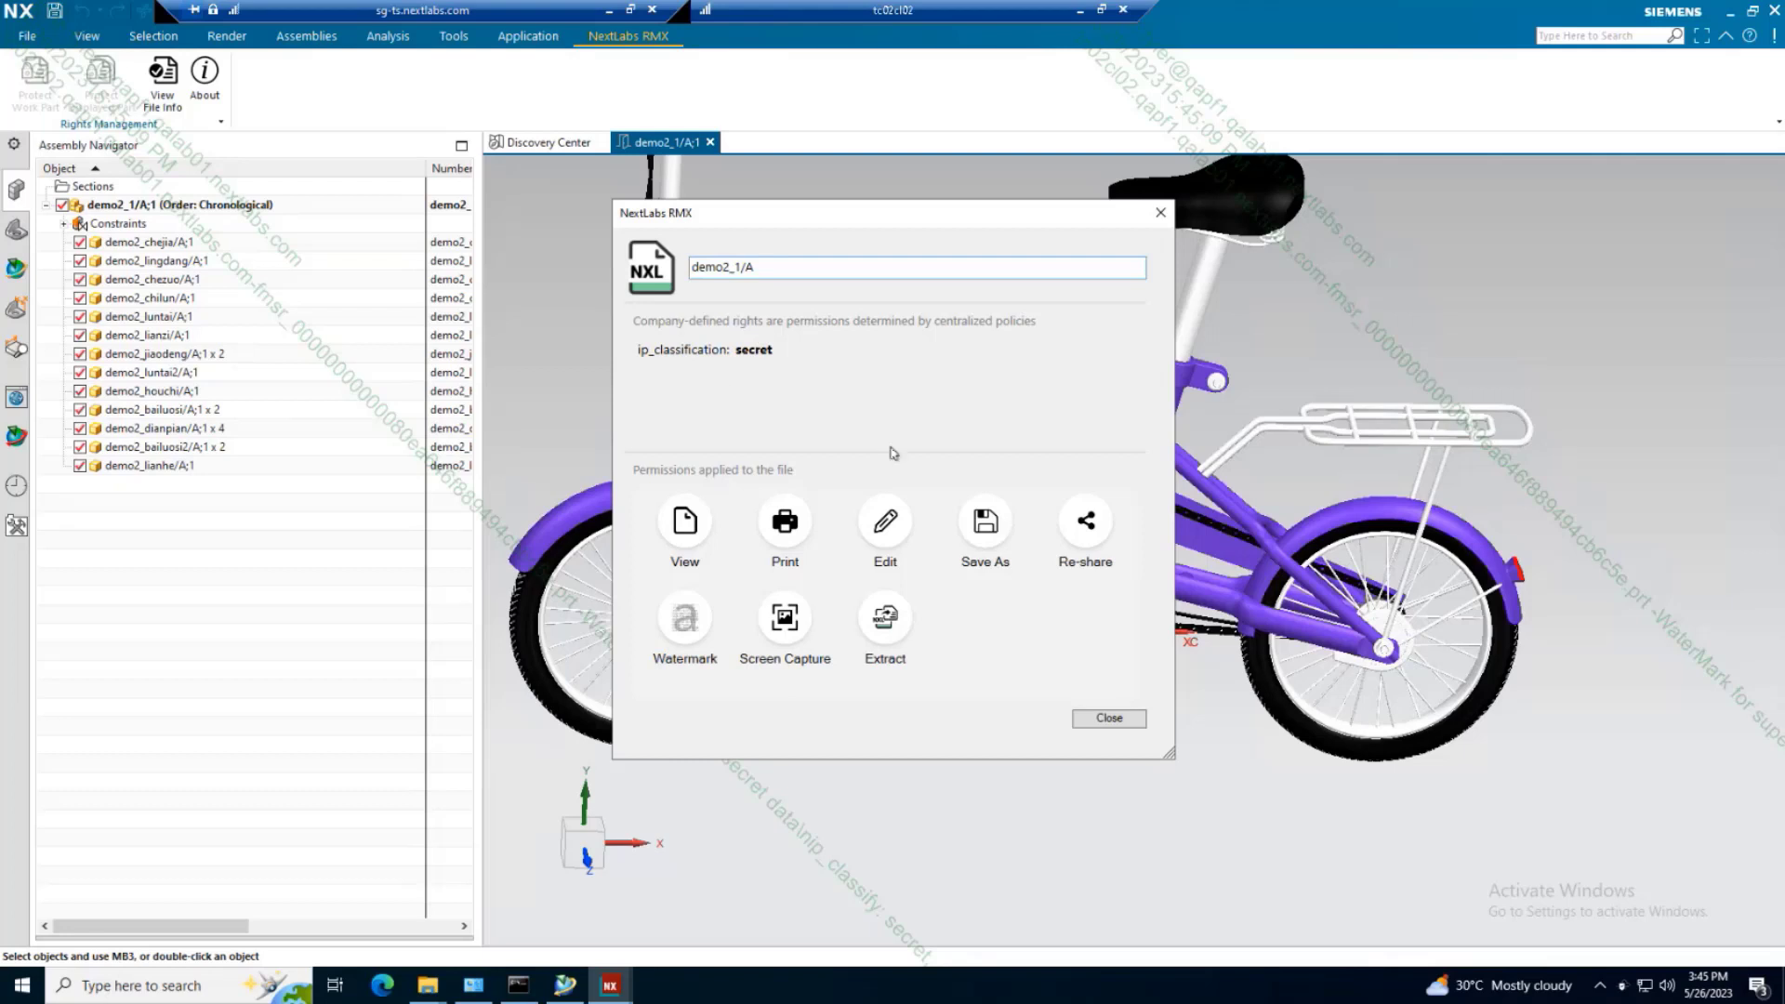
pyautogui.click(1107, 719)
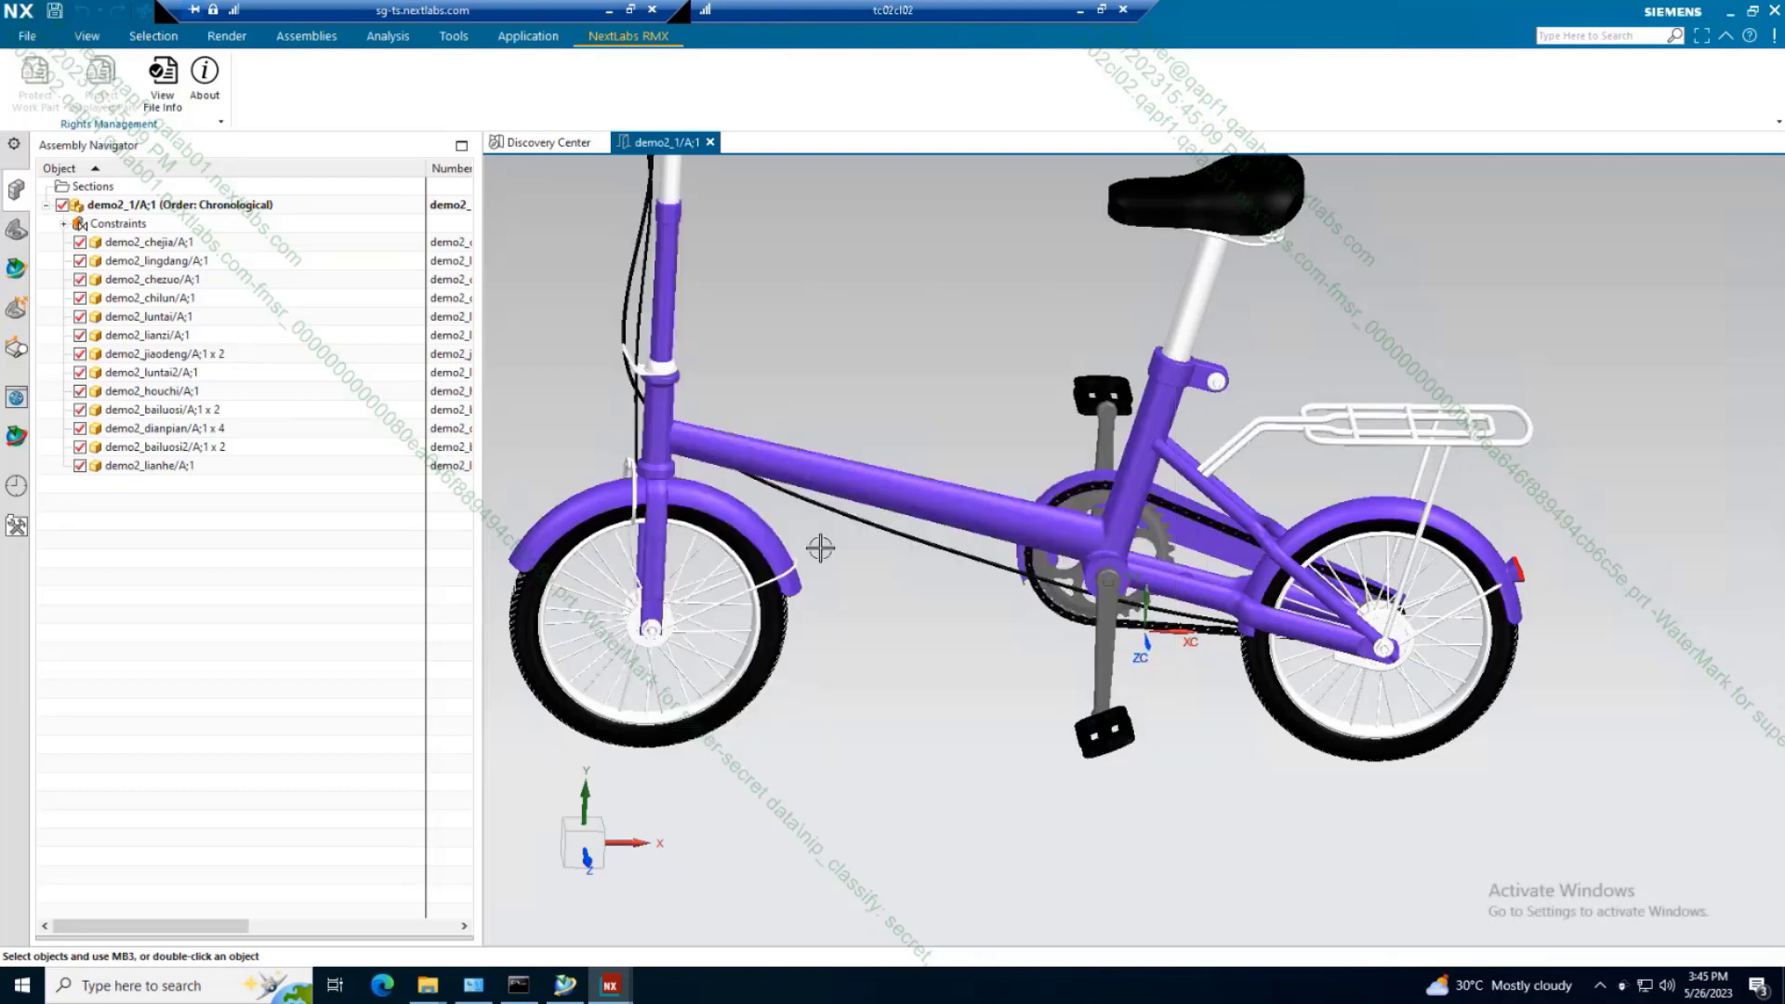
# Switch to the Modeling application and open the demo2_lianhe component in its own window.
pyautogui.click(528, 36)
pyautogui.click(13, 80)
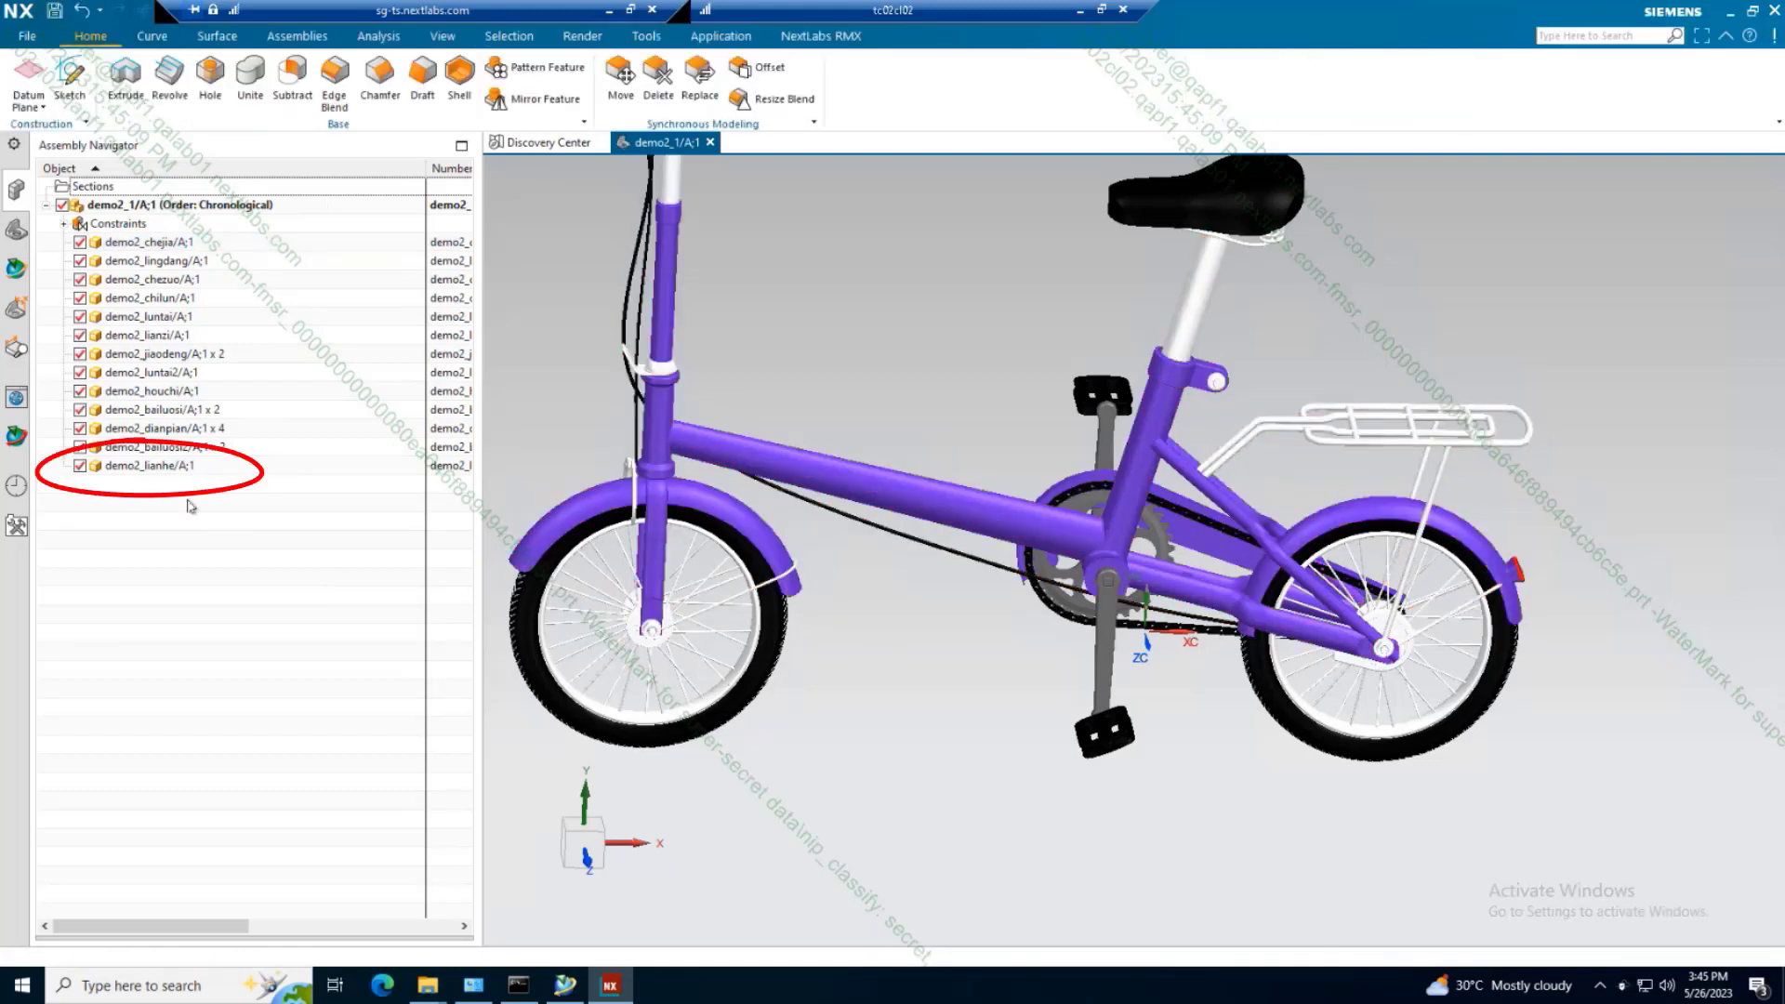
pyautogui.click(153, 470)
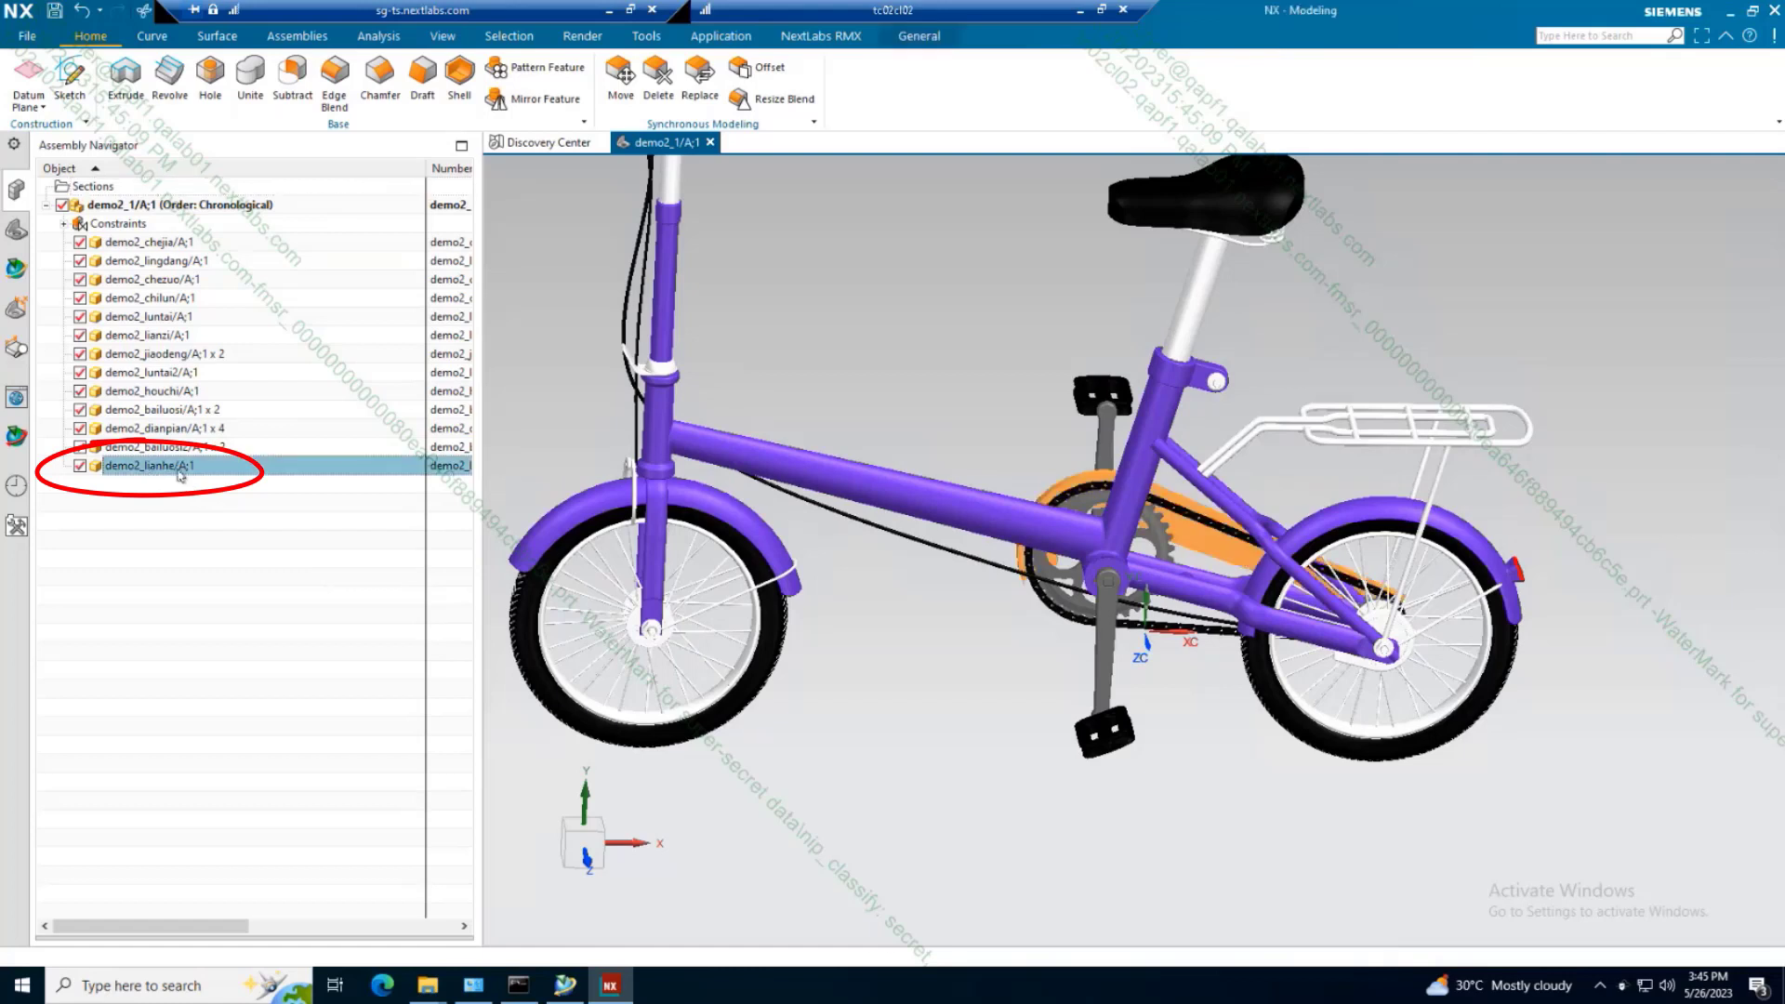
pyautogui.rightClick(179, 471)
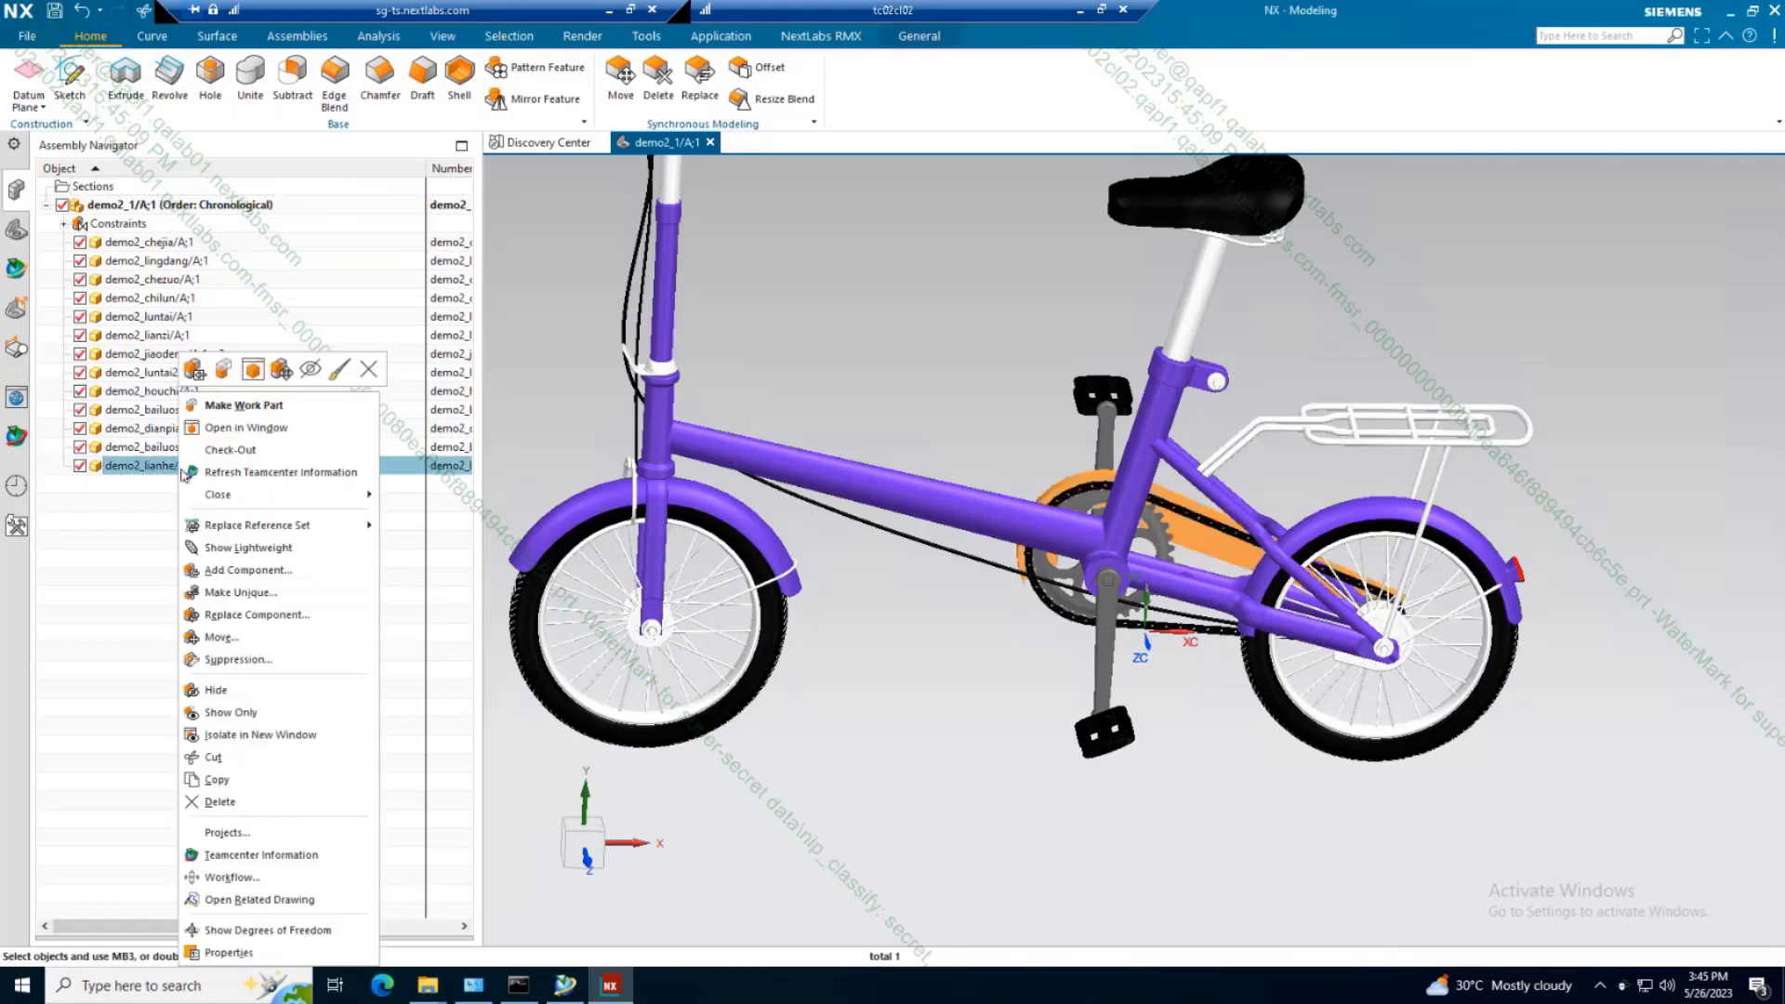
pyautogui.click(243, 427)
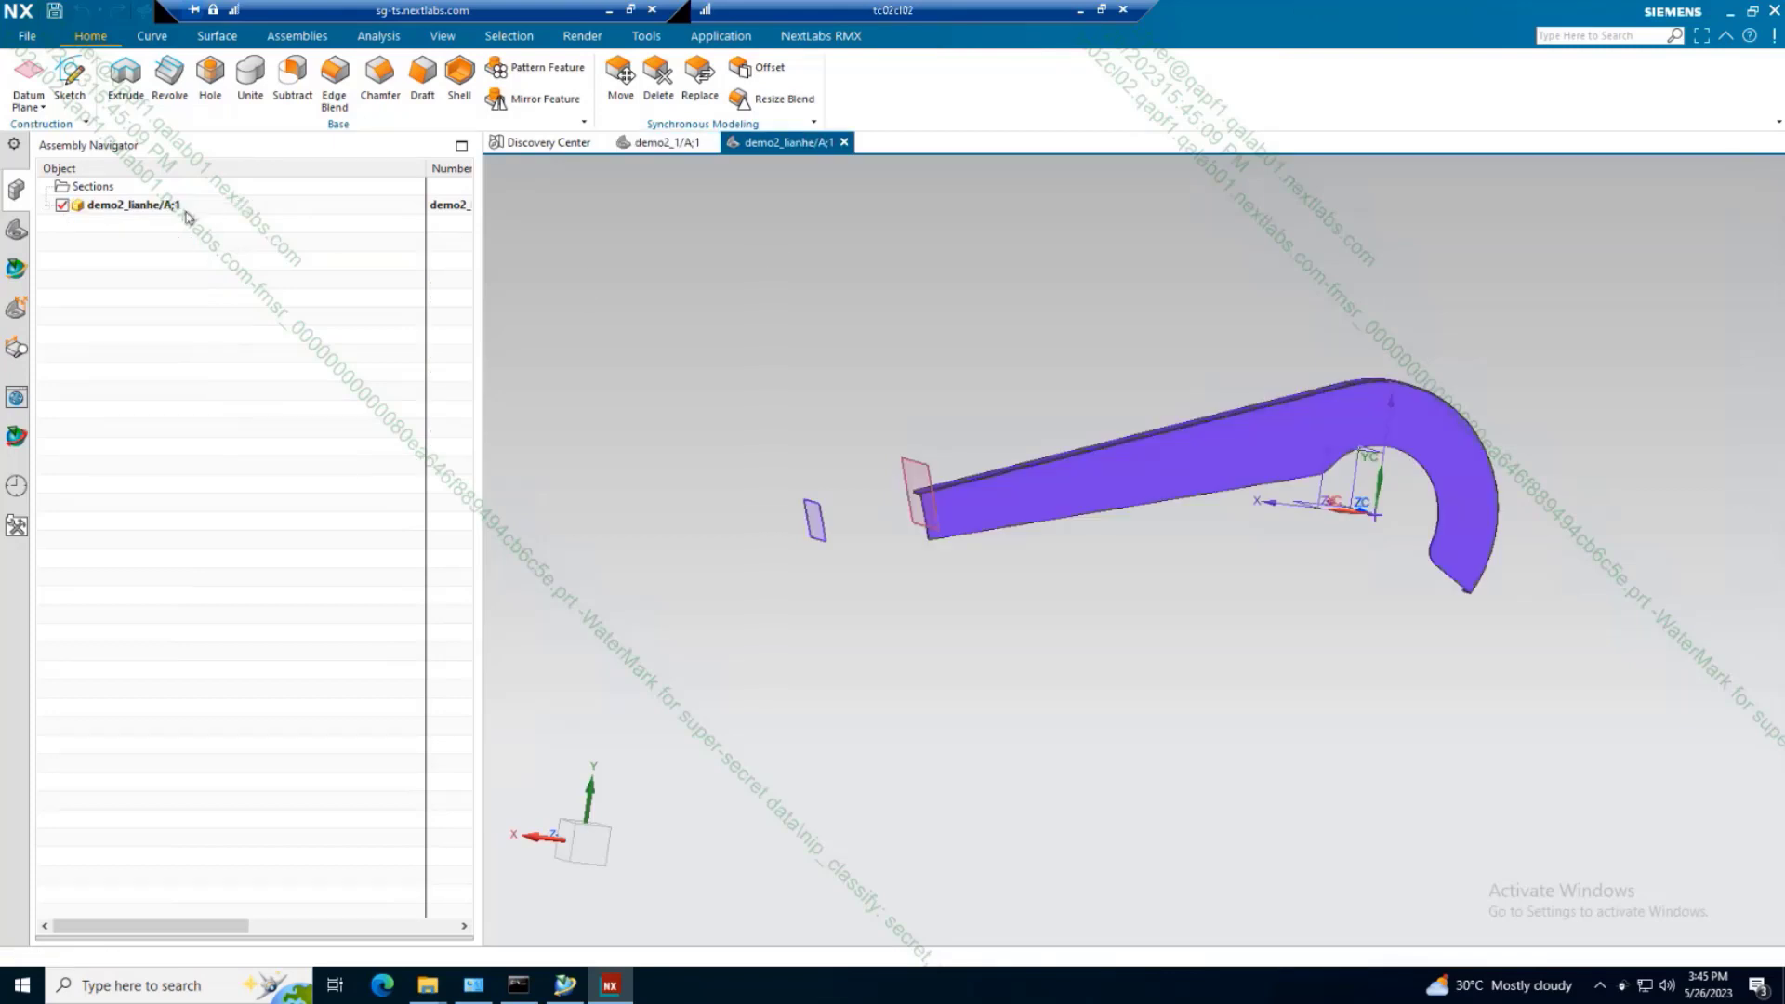
# Check the NextLabs classification and permissions of the demo2_lianhe part.
pyautogui.click(185, 209)
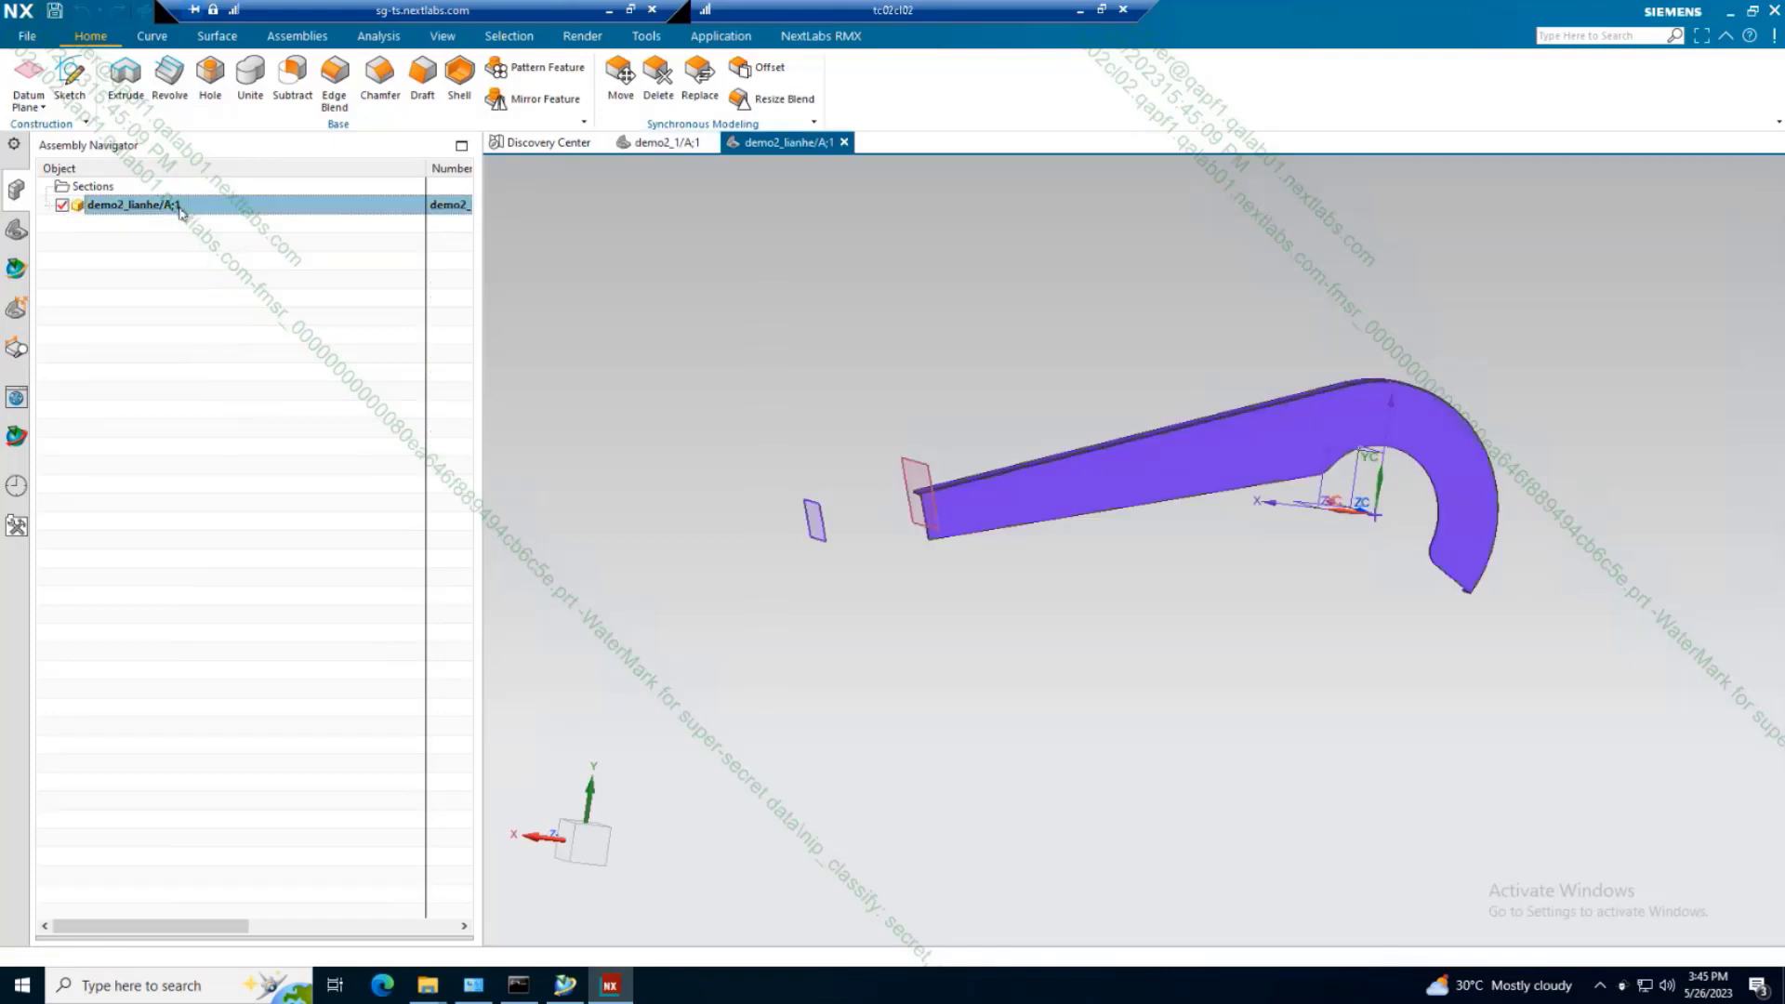
pyautogui.click(821, 36)
pyautogui.click(163, 74)
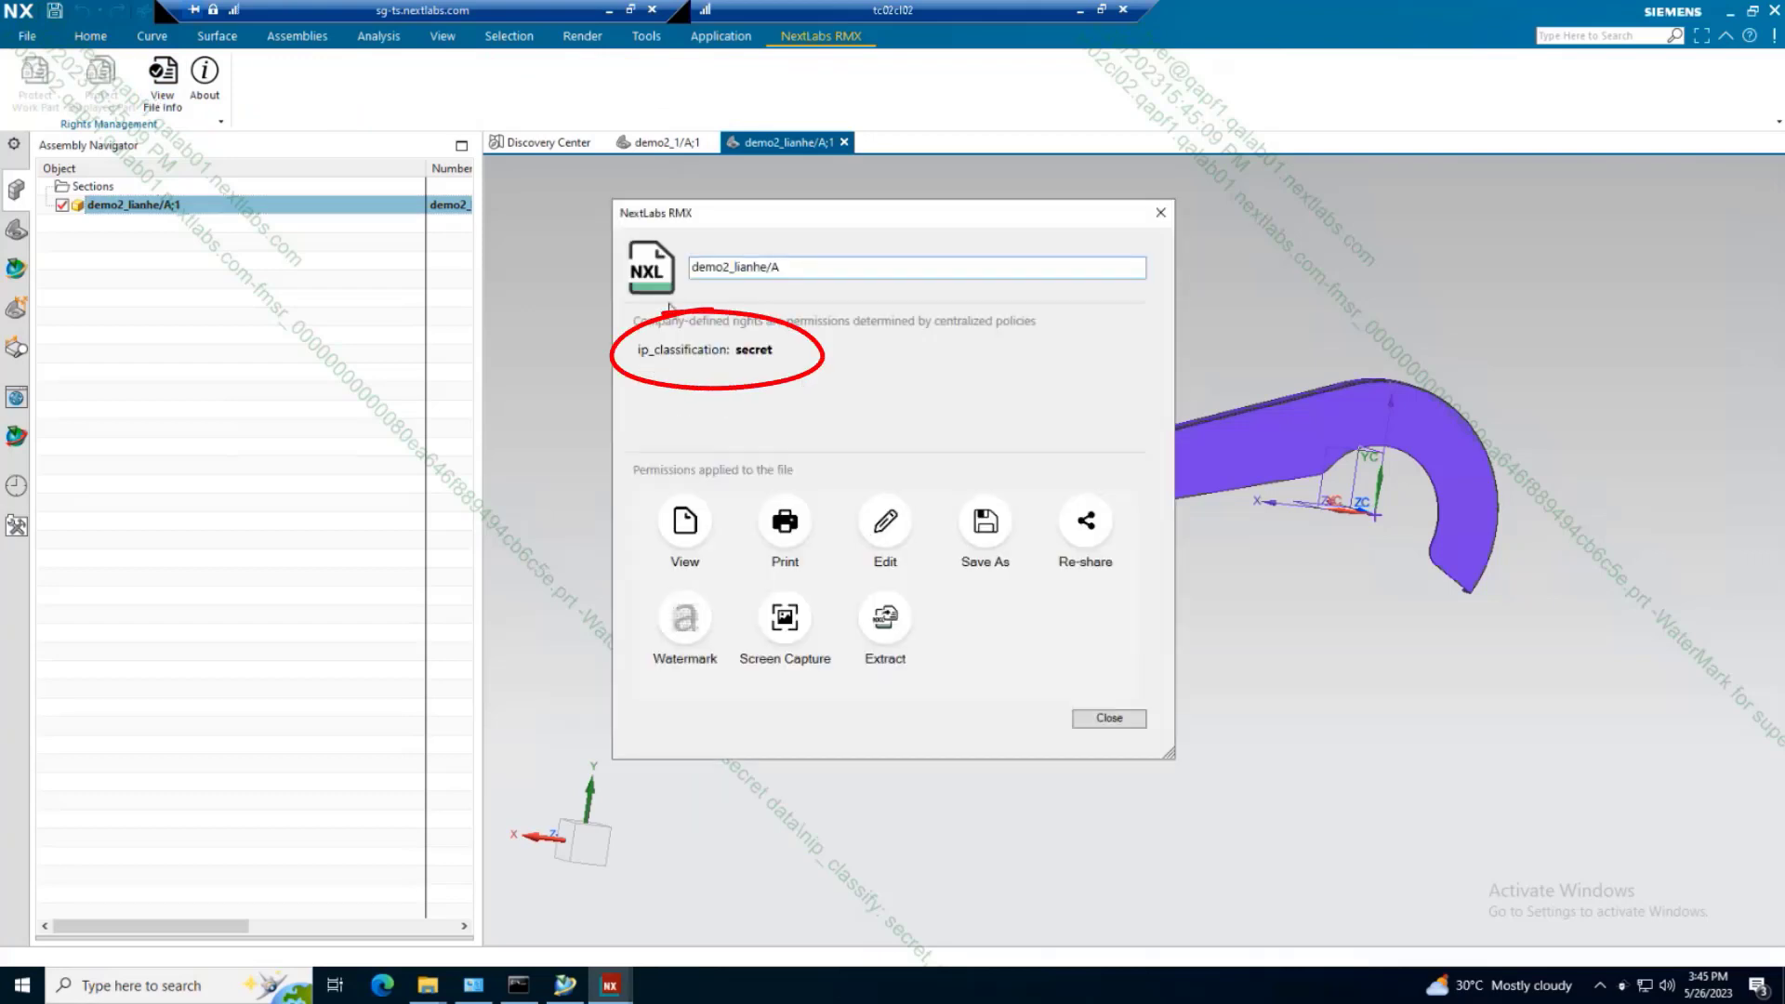
pyautogui.click(1160, 212)
# In Modeling, cut a simple hole of 25 mm diameter and 50 mm depth near the middle of the demo2_lianhe part's flat face.
pyautogui.click(721, 36)
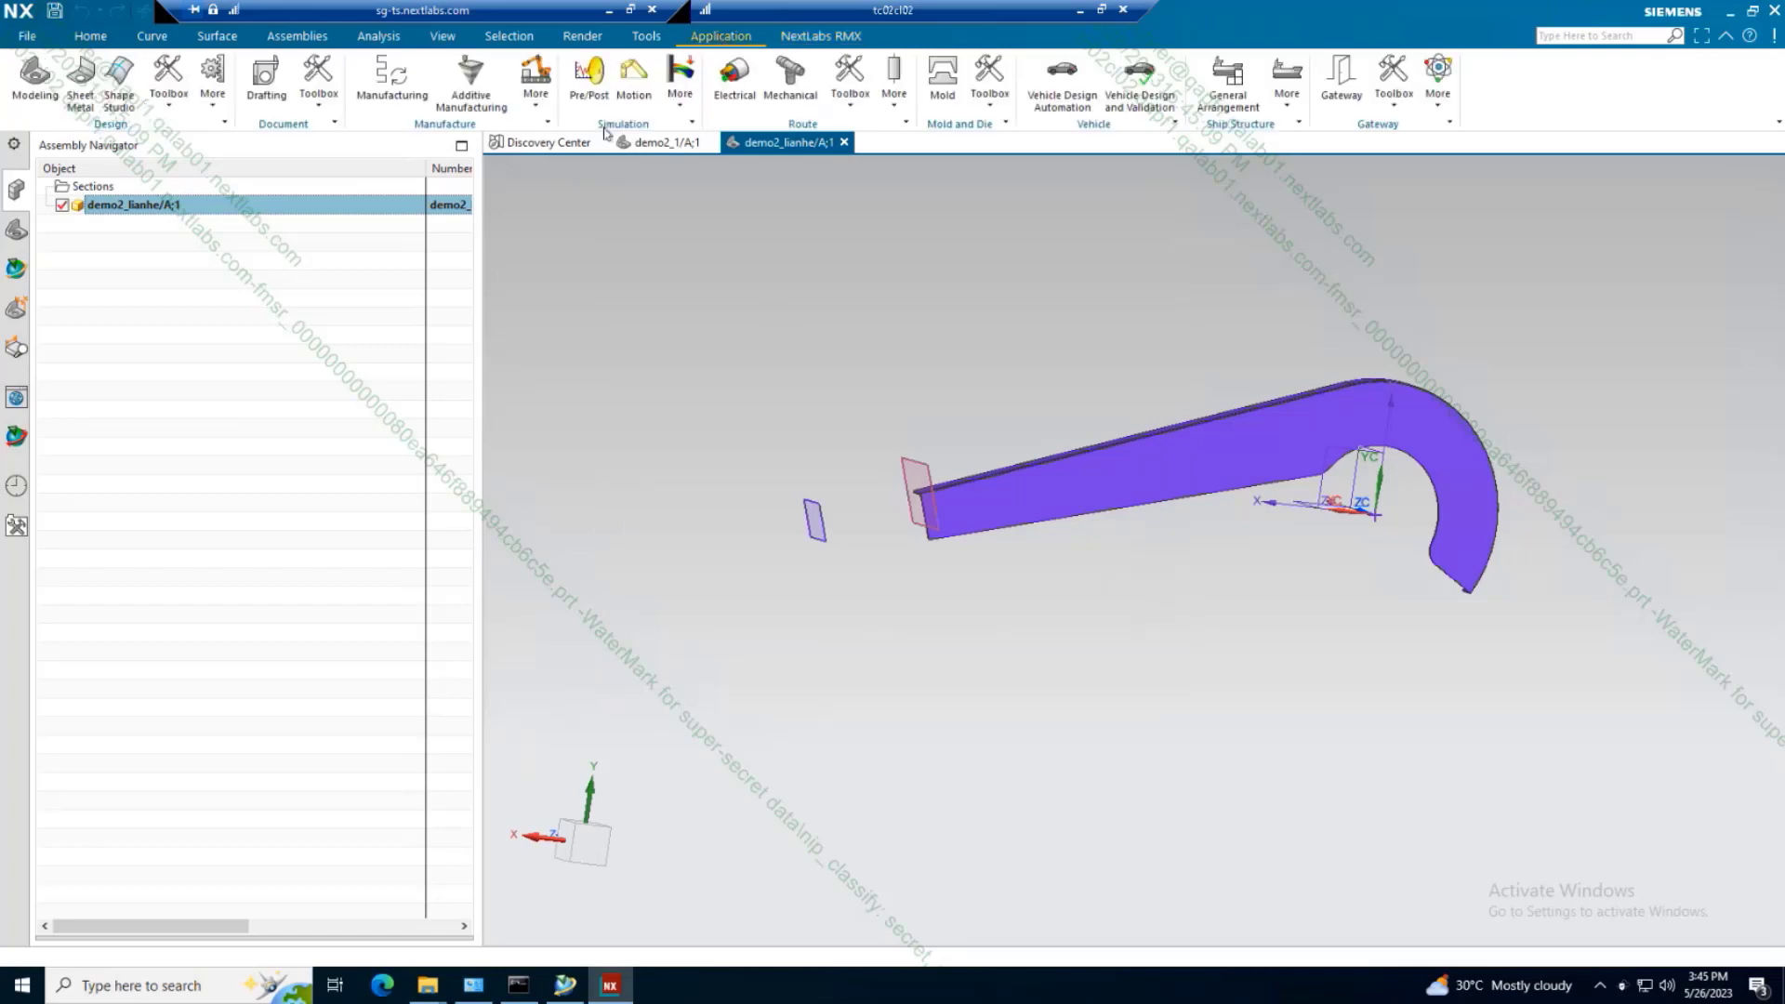
pyautogui.click(33, 74)
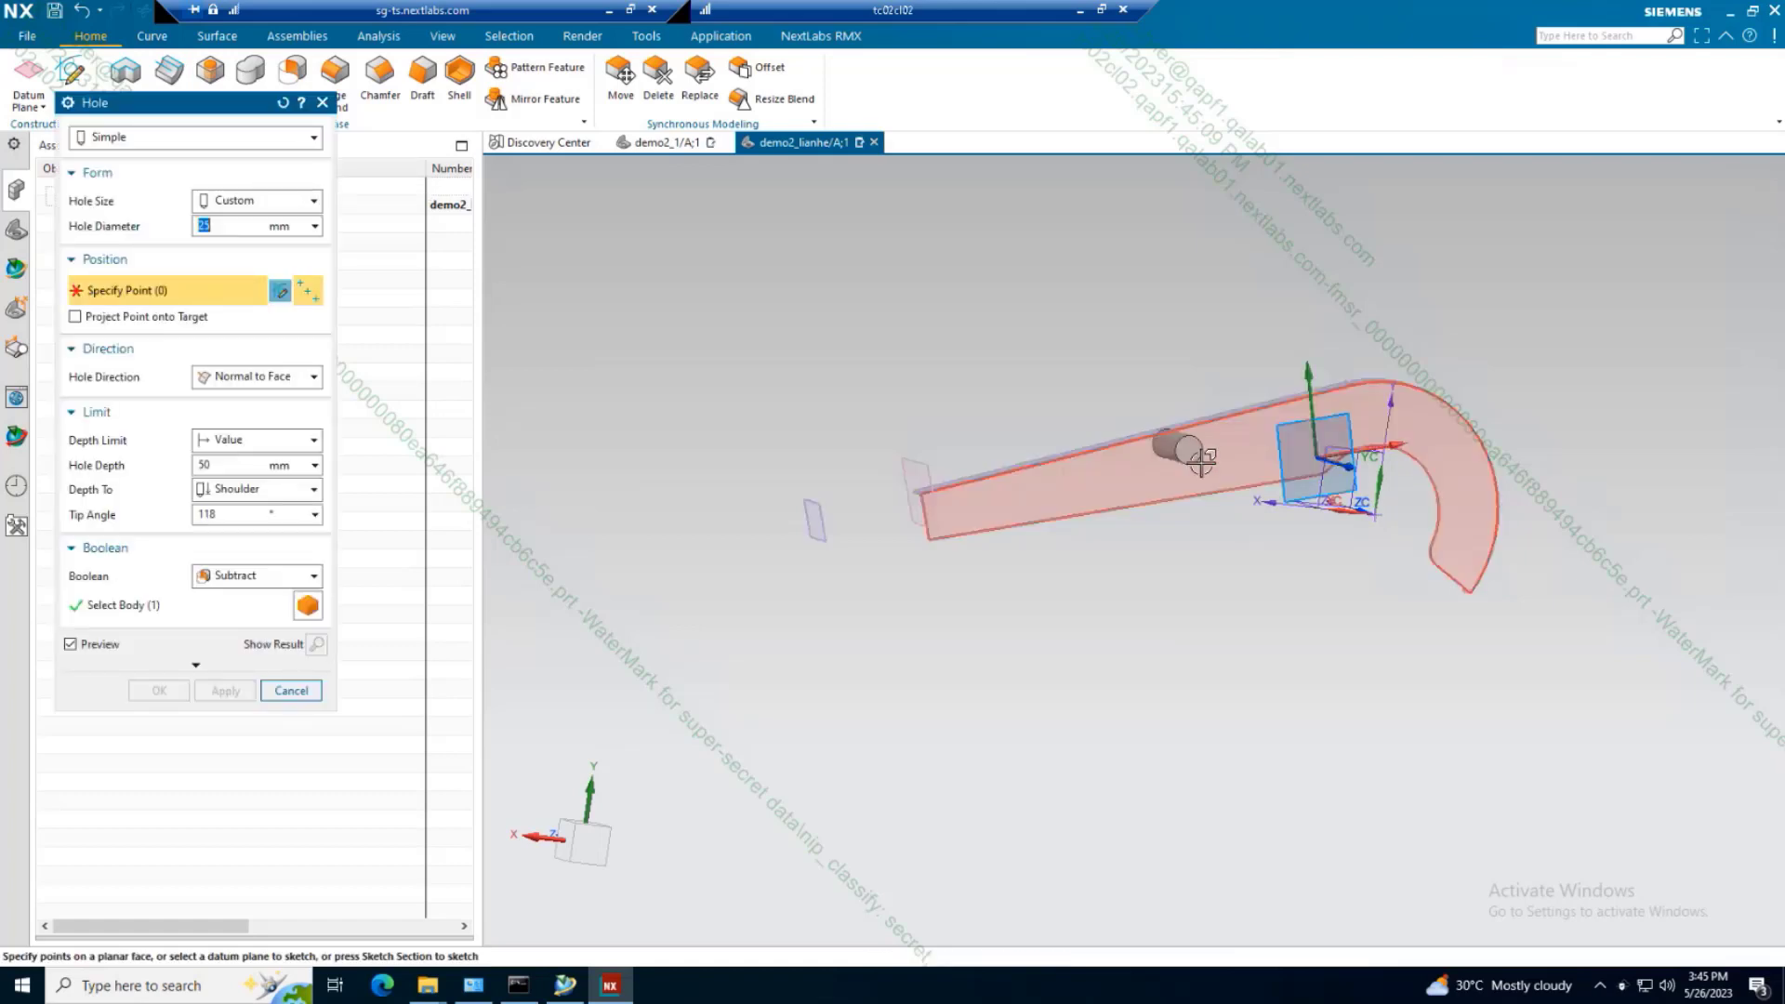
pyautogui.click(1201, 461)
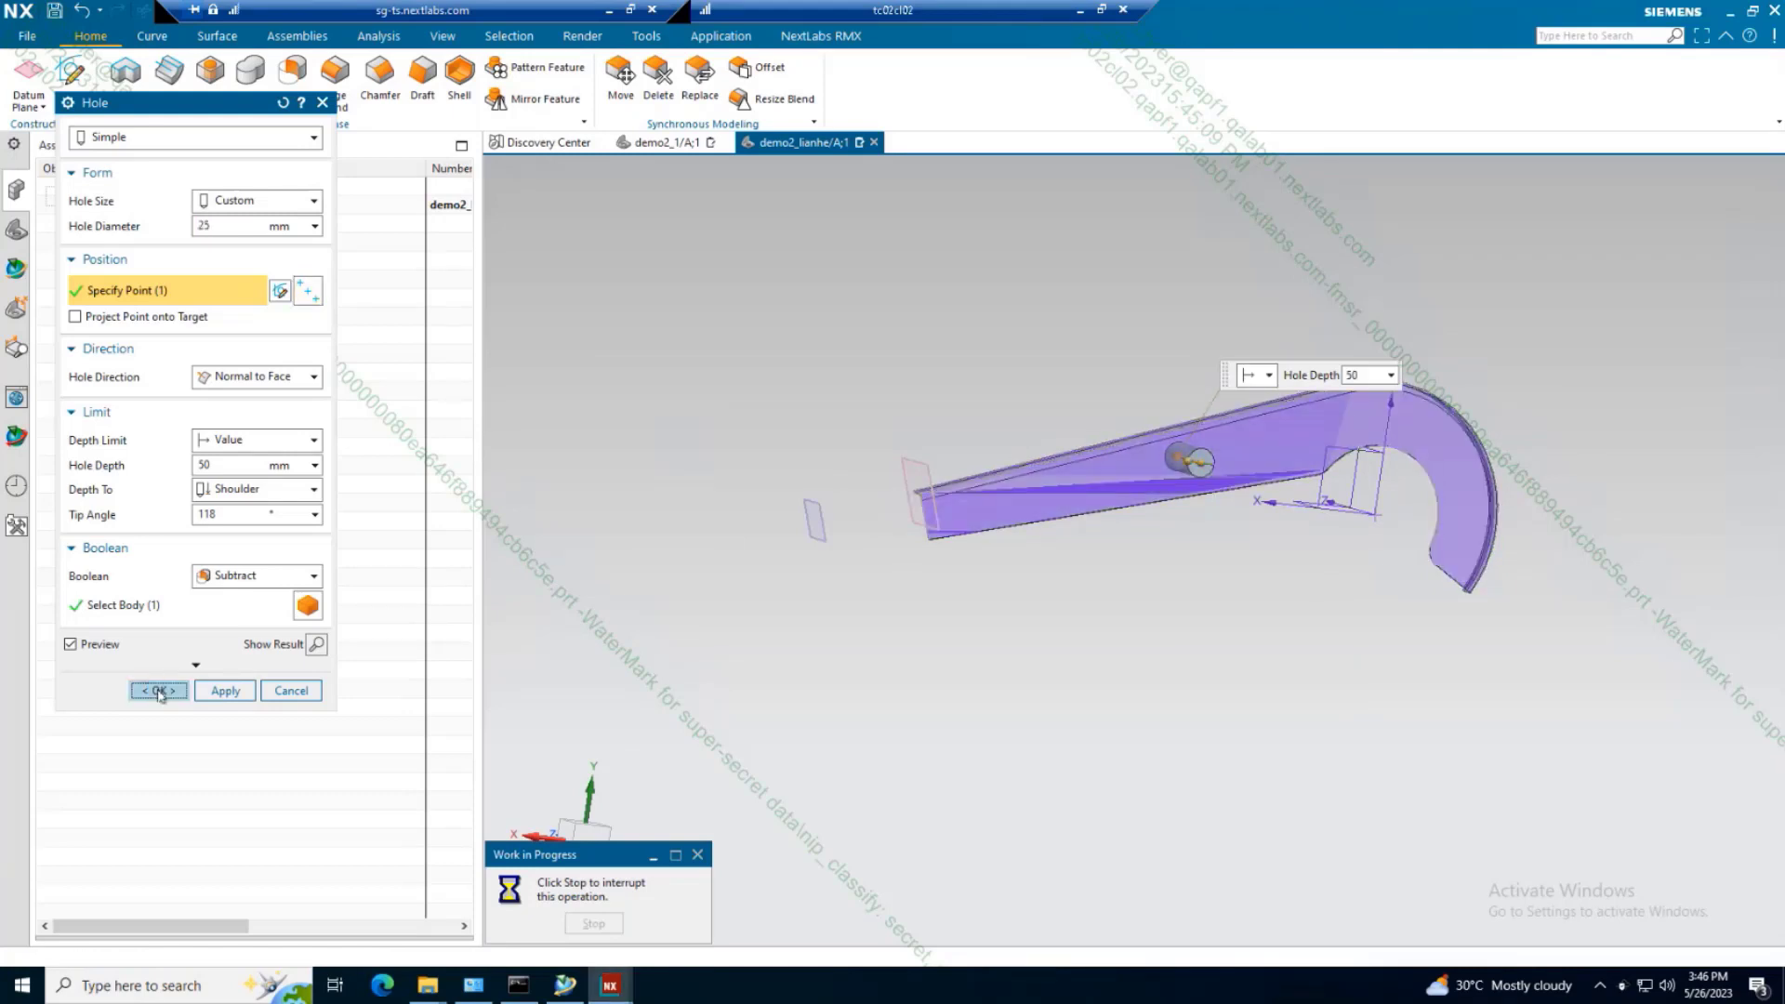
pyautogui.click(160, 692)
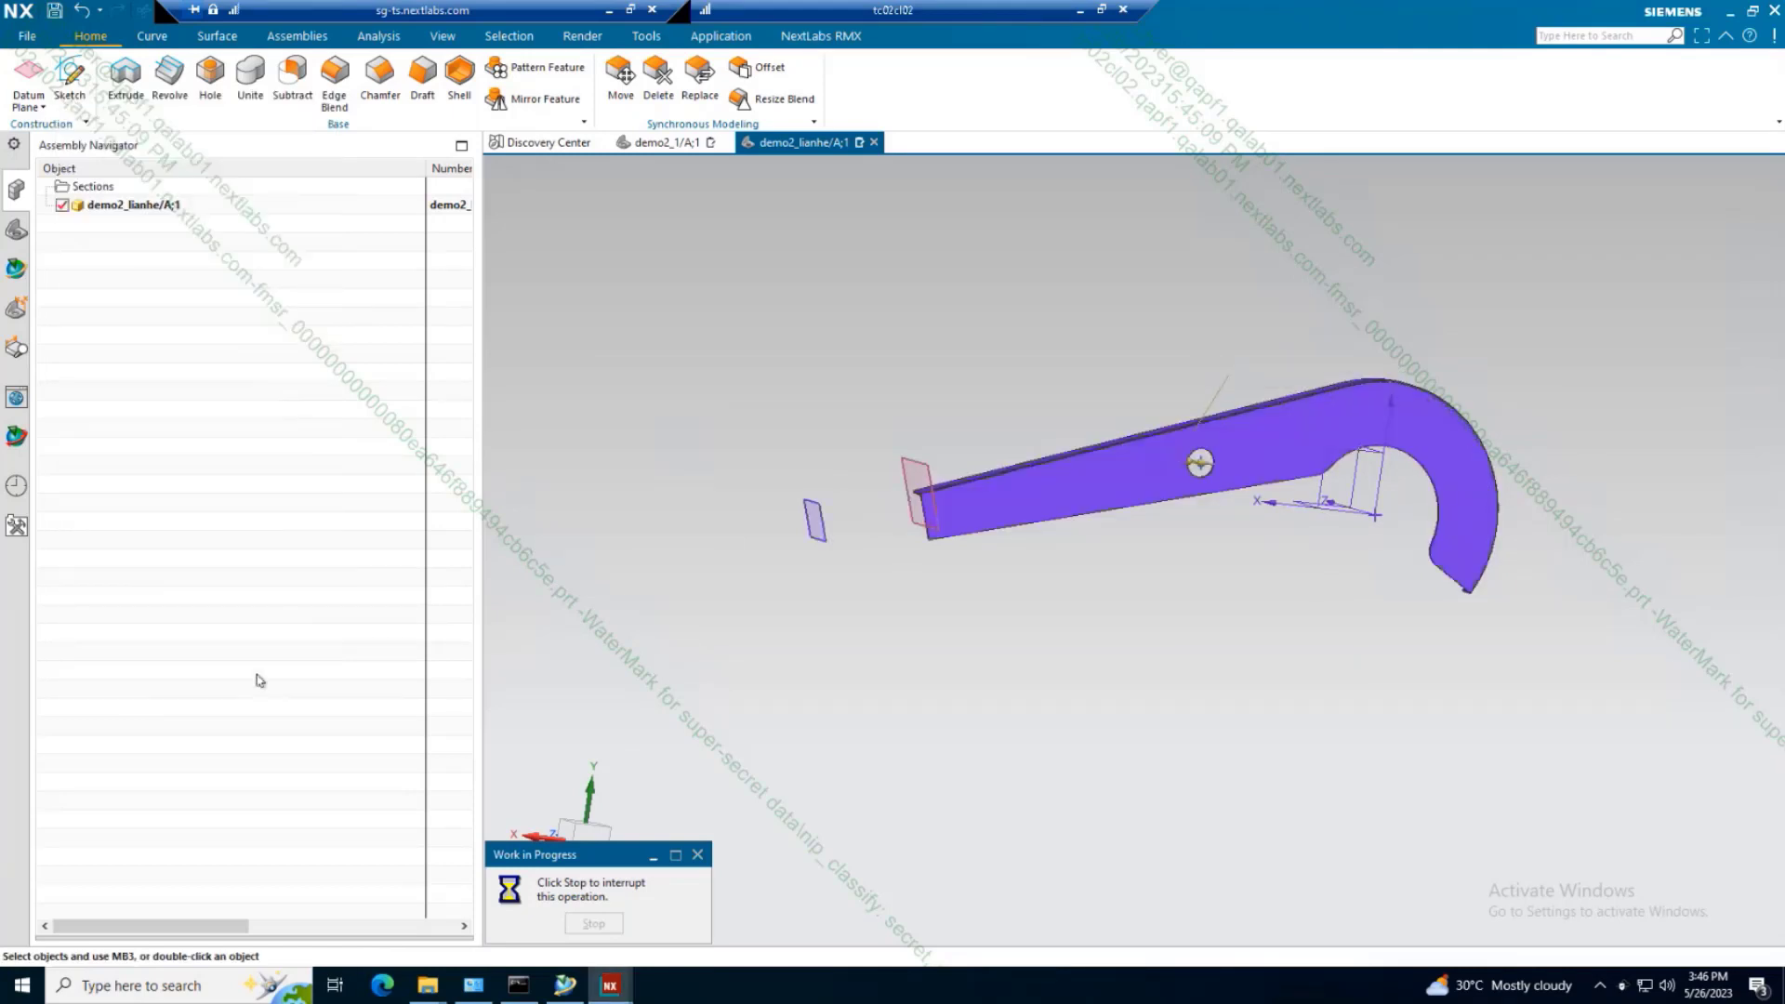
# Return to the demo2_1 bicycle assembly and save all parts in the session.
pyautogui.click(666, 142)
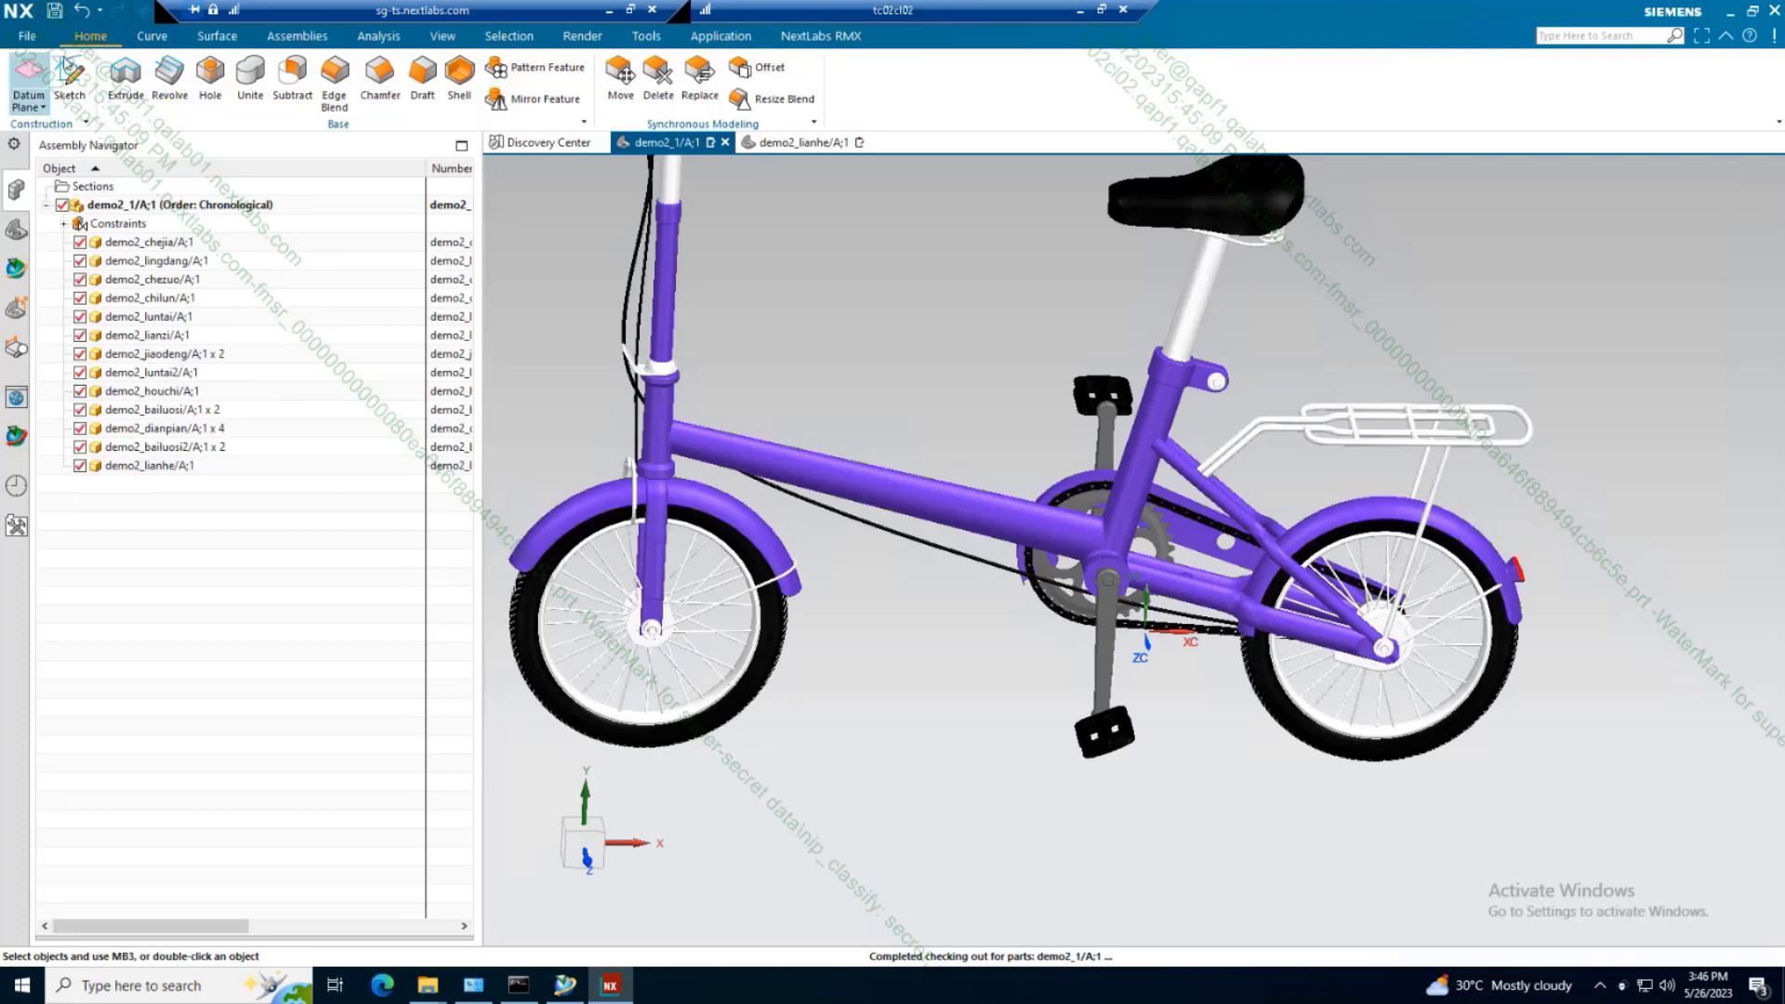
pyautogui.click(26, 36)
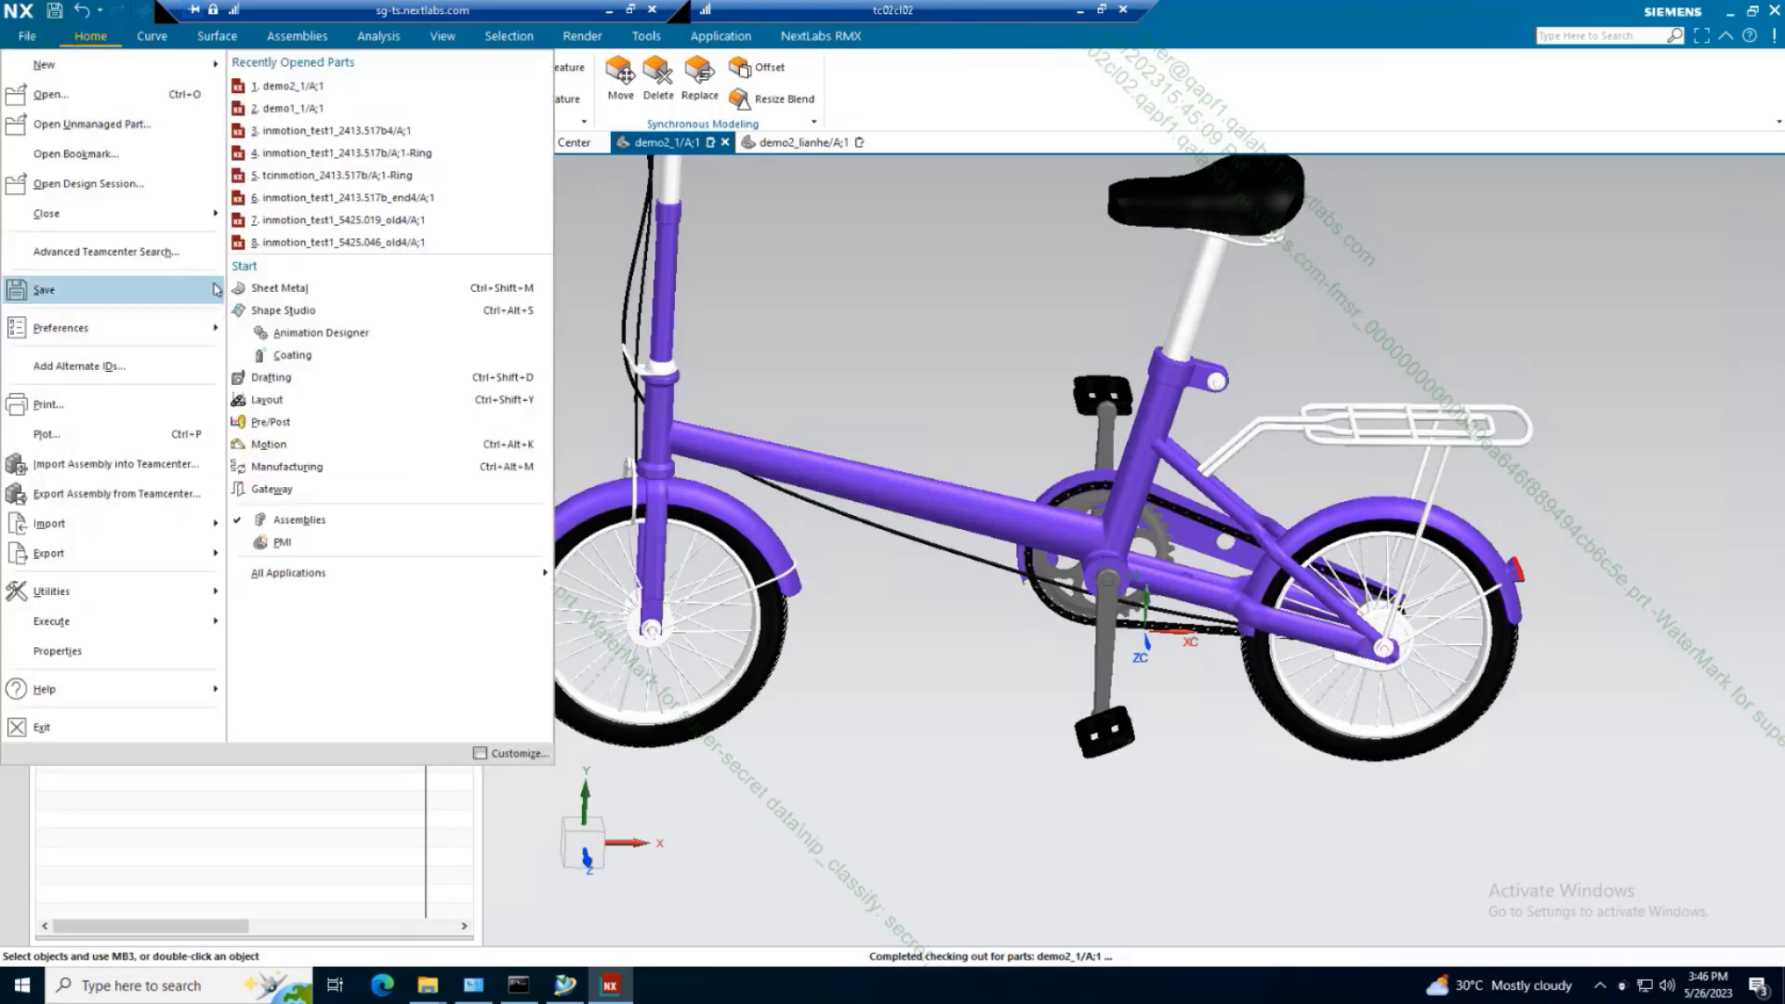
pyautogui.moveTo(217, 289)
pyautogui.click(298, 300)
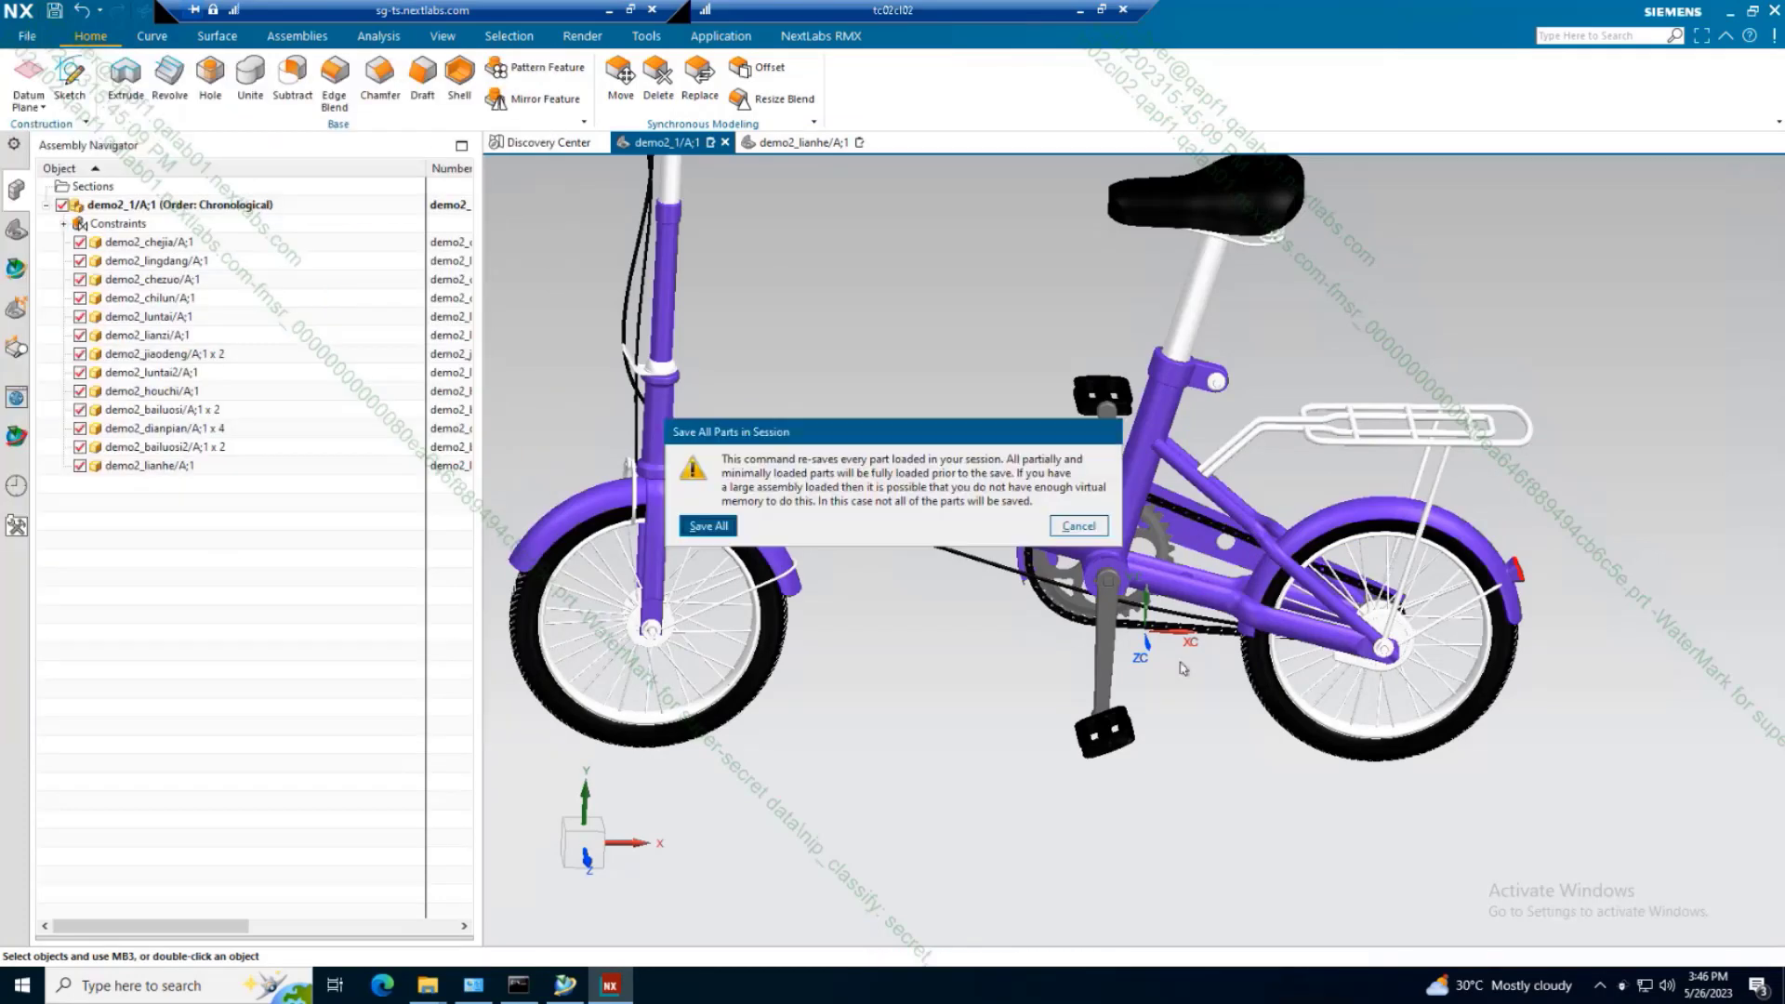
pyautogui.click(708, 526)
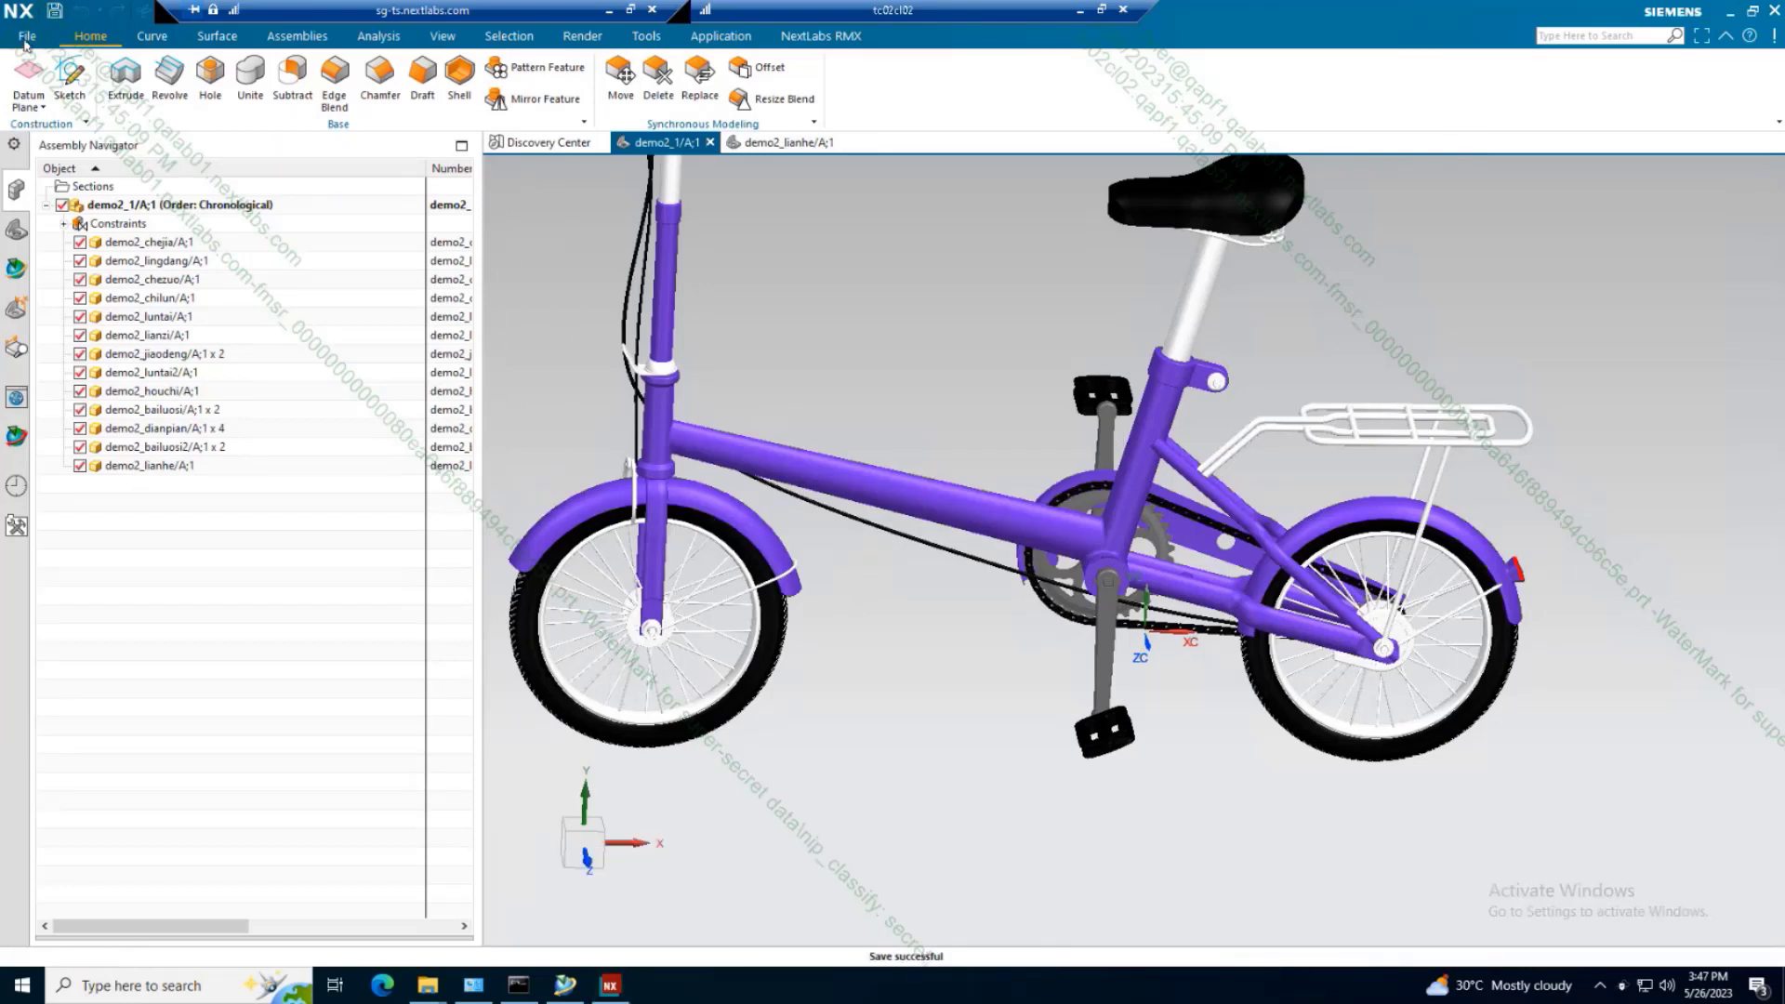
# Close the open parts and switch to Teamcenter.
pyautogui.click(27, 40)
pyautogui.moveTo(54, 213)
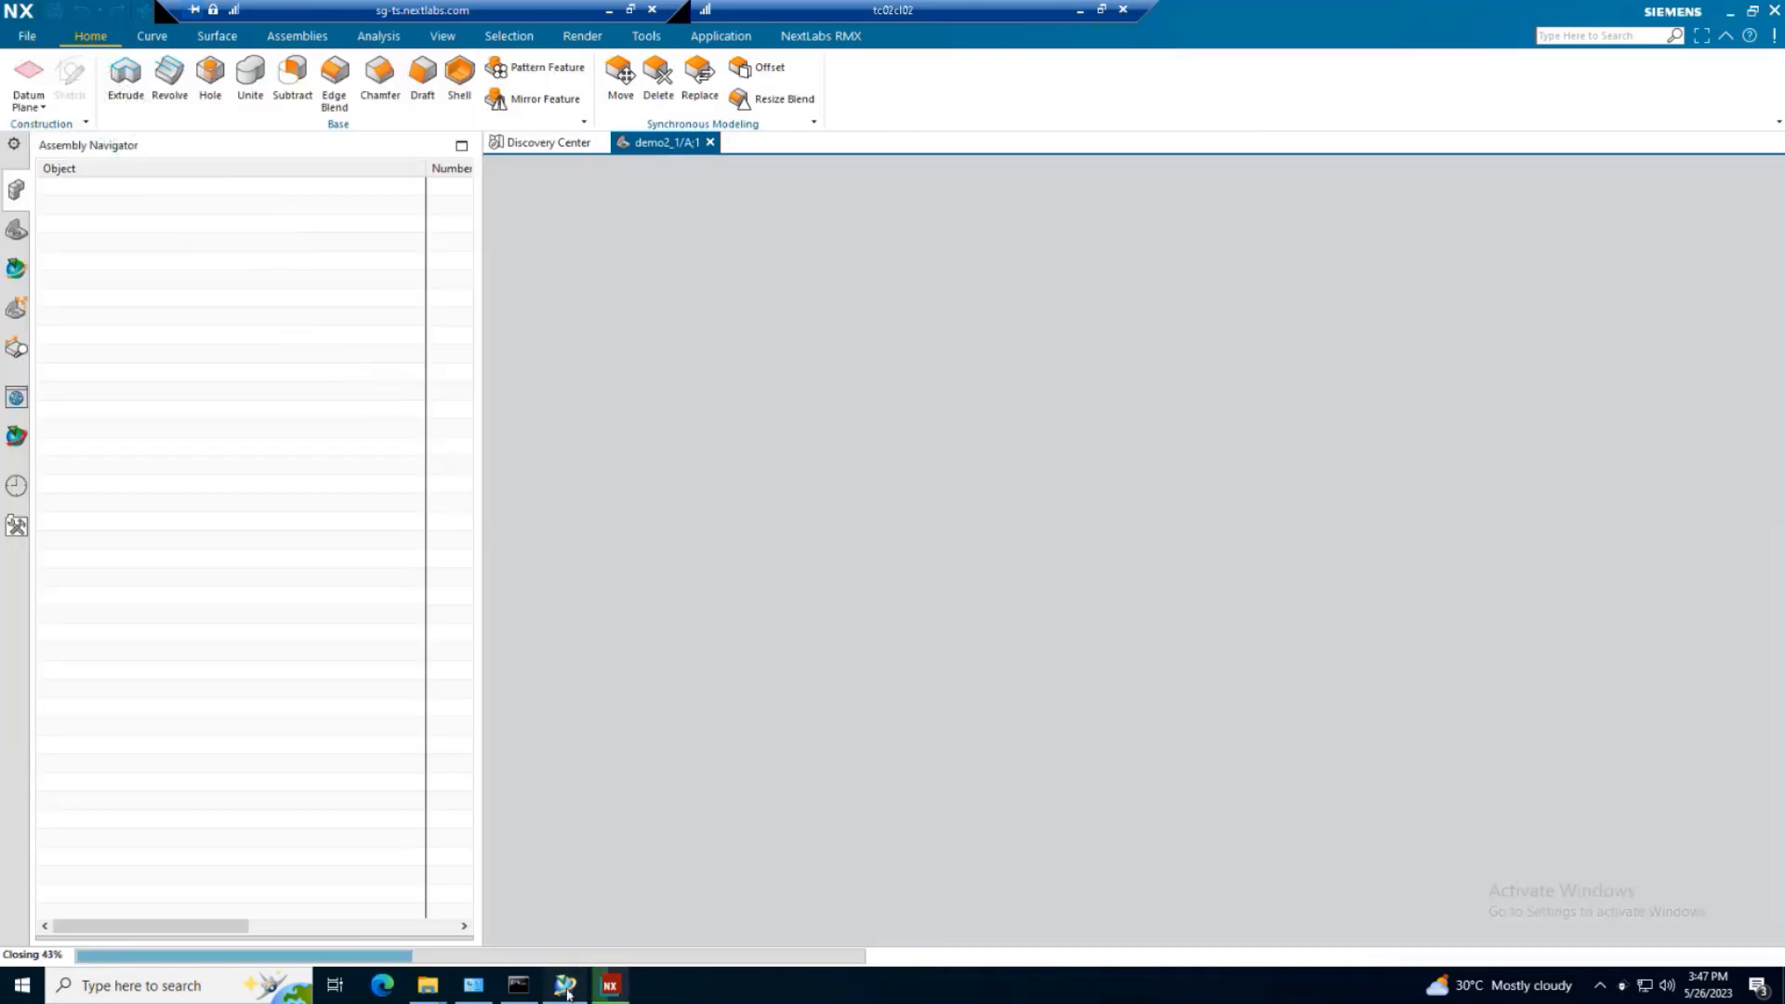
pyautogui.click(566, 987)
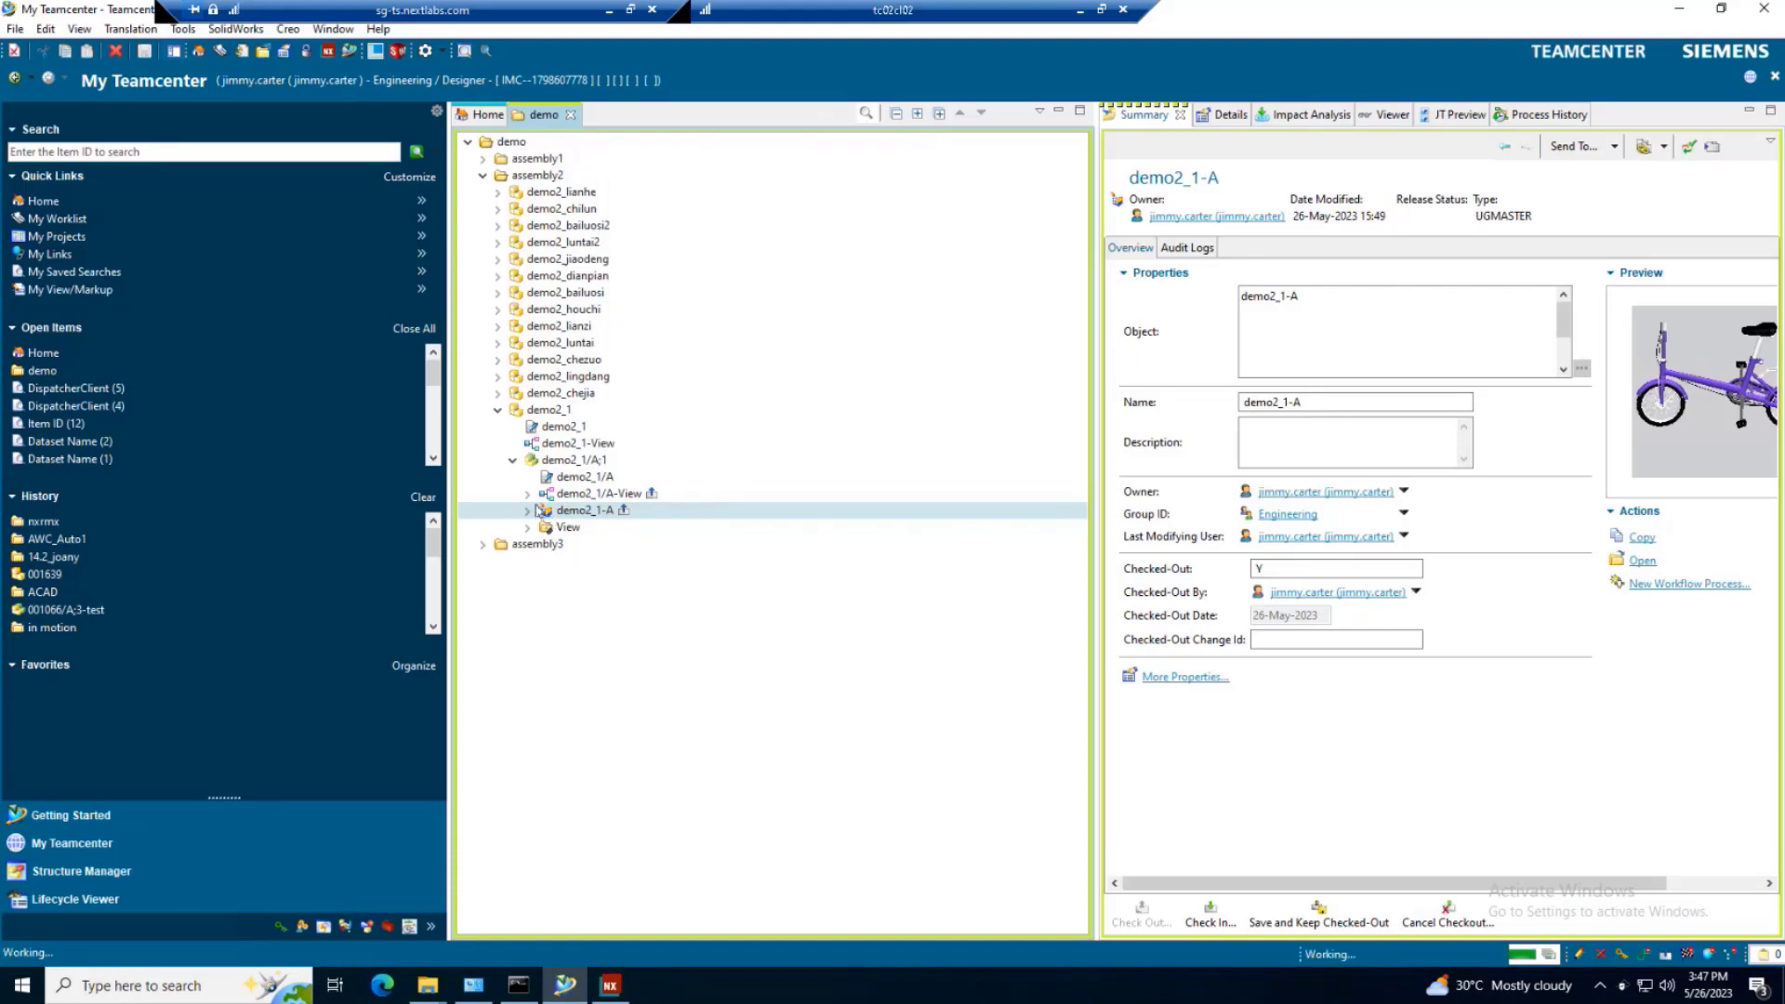
# Examine the preview of demo2_lianhe and the demo2_lianhe_A.prt entry in the named references of its demo2_lianhe-A dataset.
pyautogui.click(493, 193)
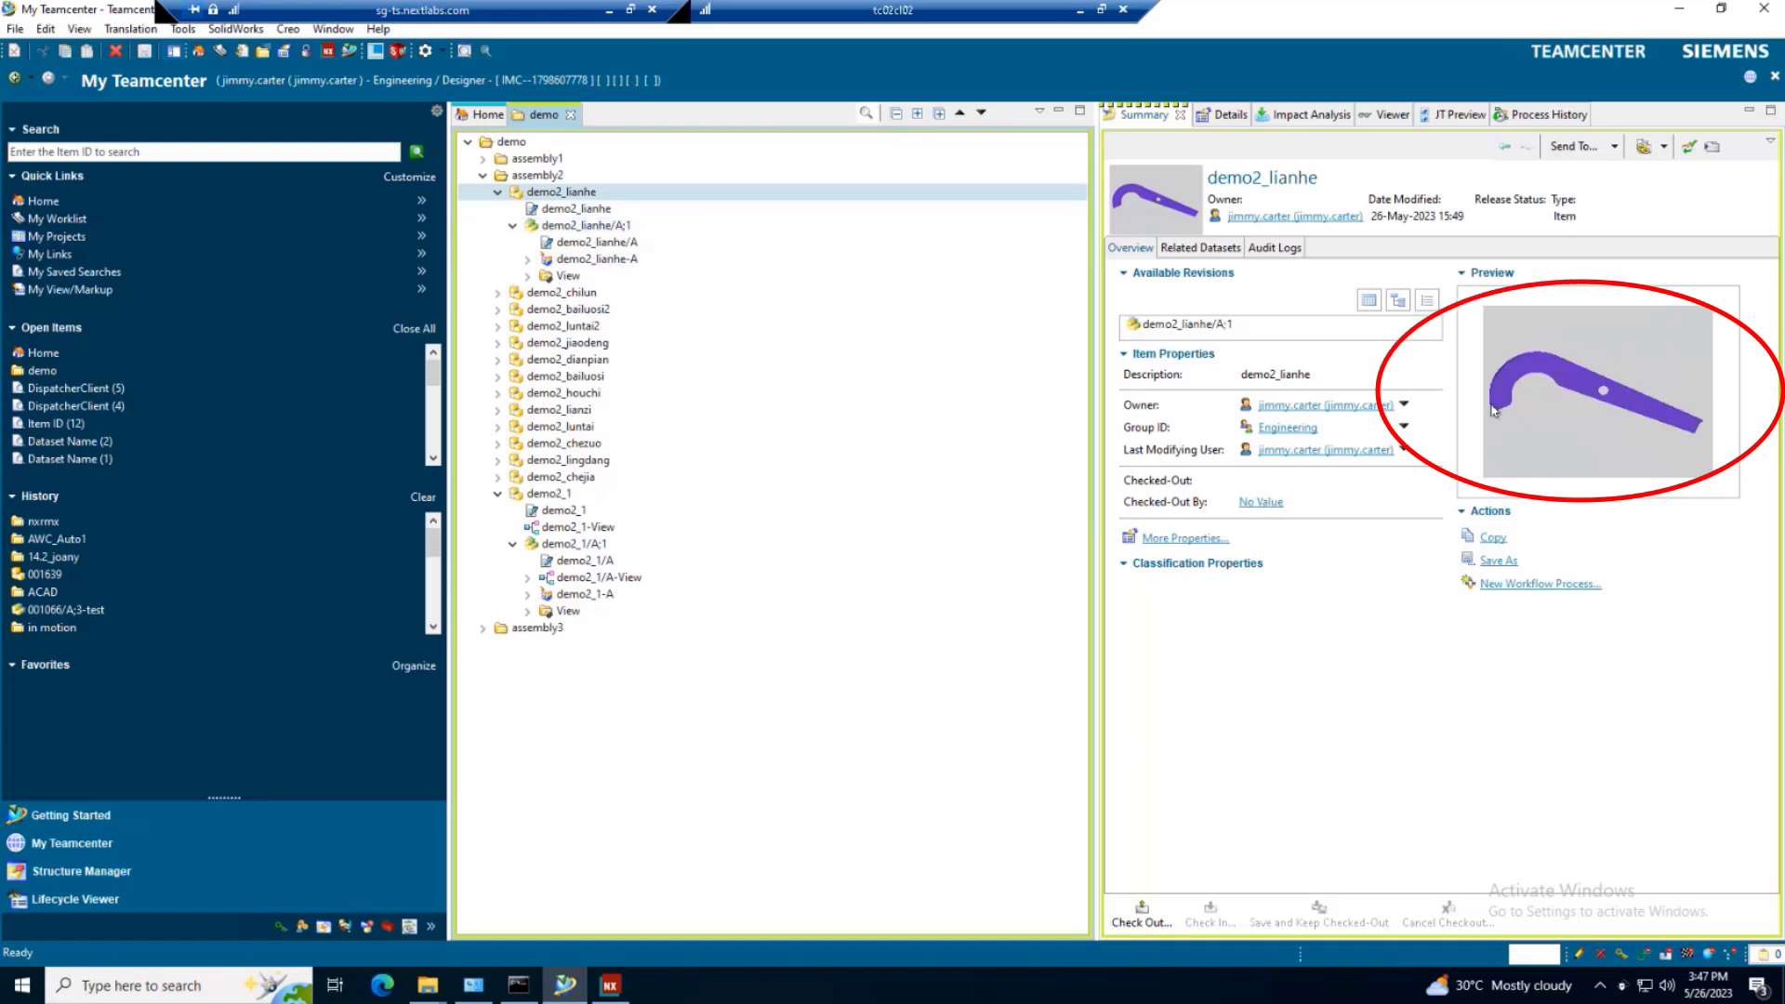
pyautogui.click(594, 261)
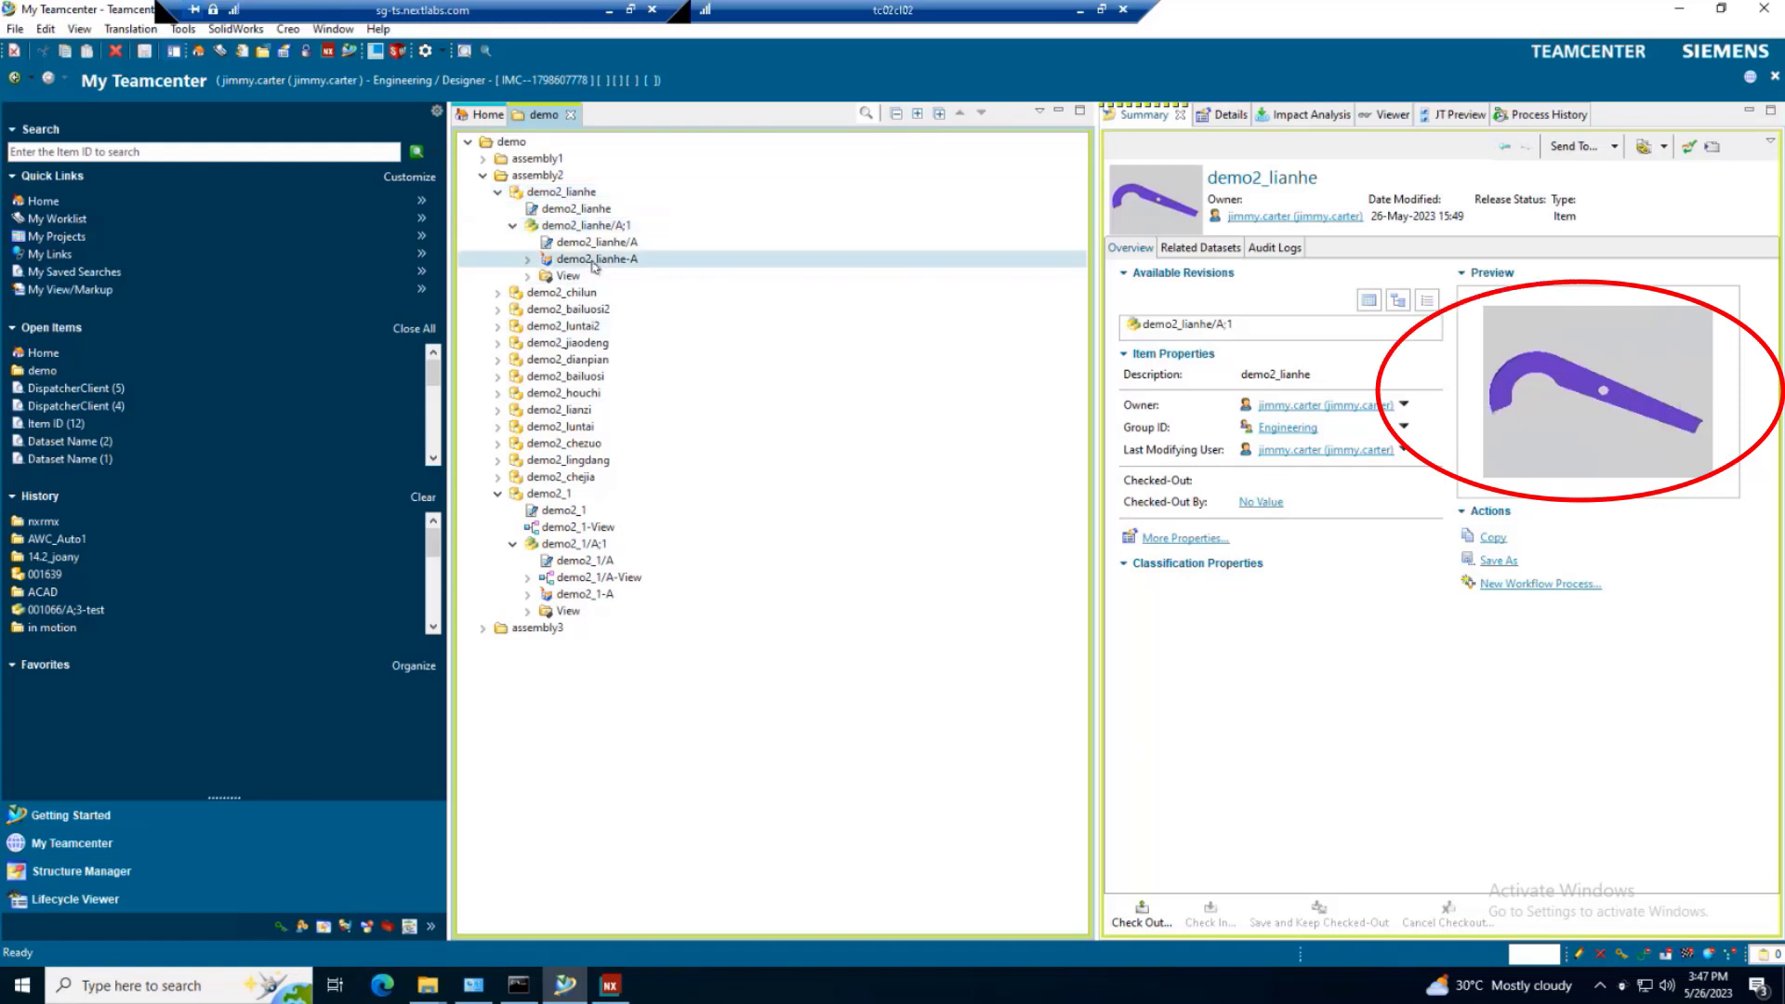
pyautogui.rightClick(648, 261)
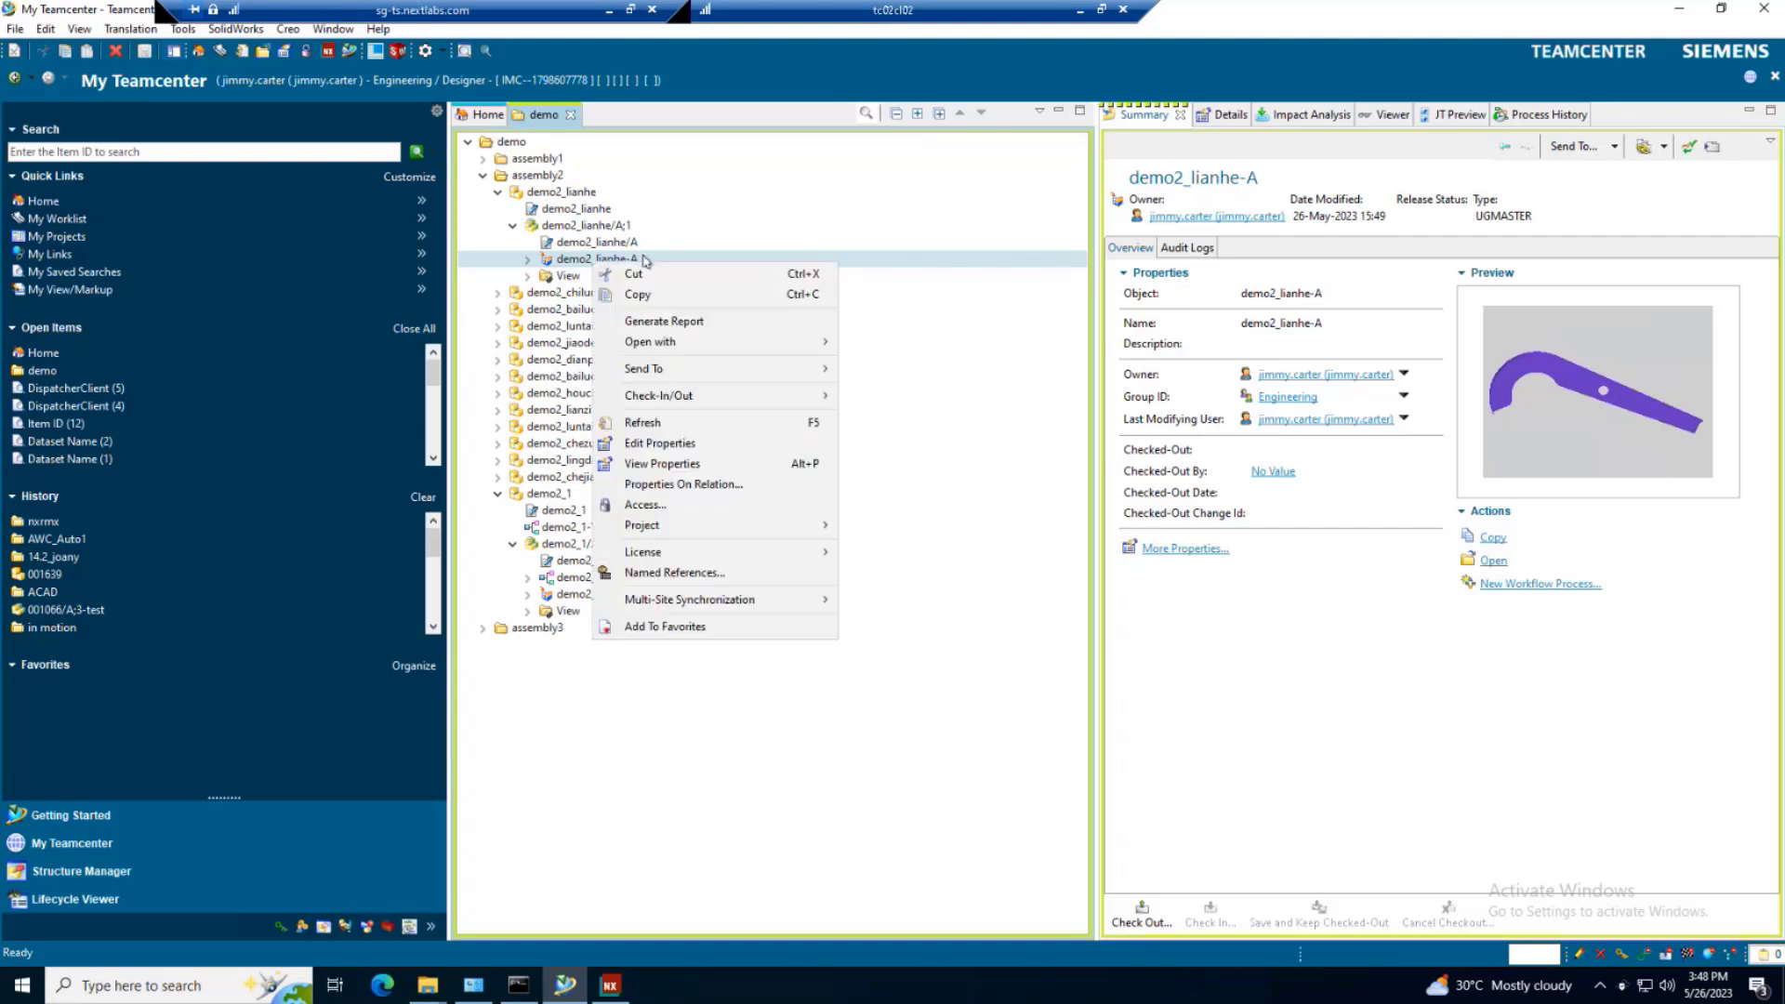
pyautogui.click(697, 572)
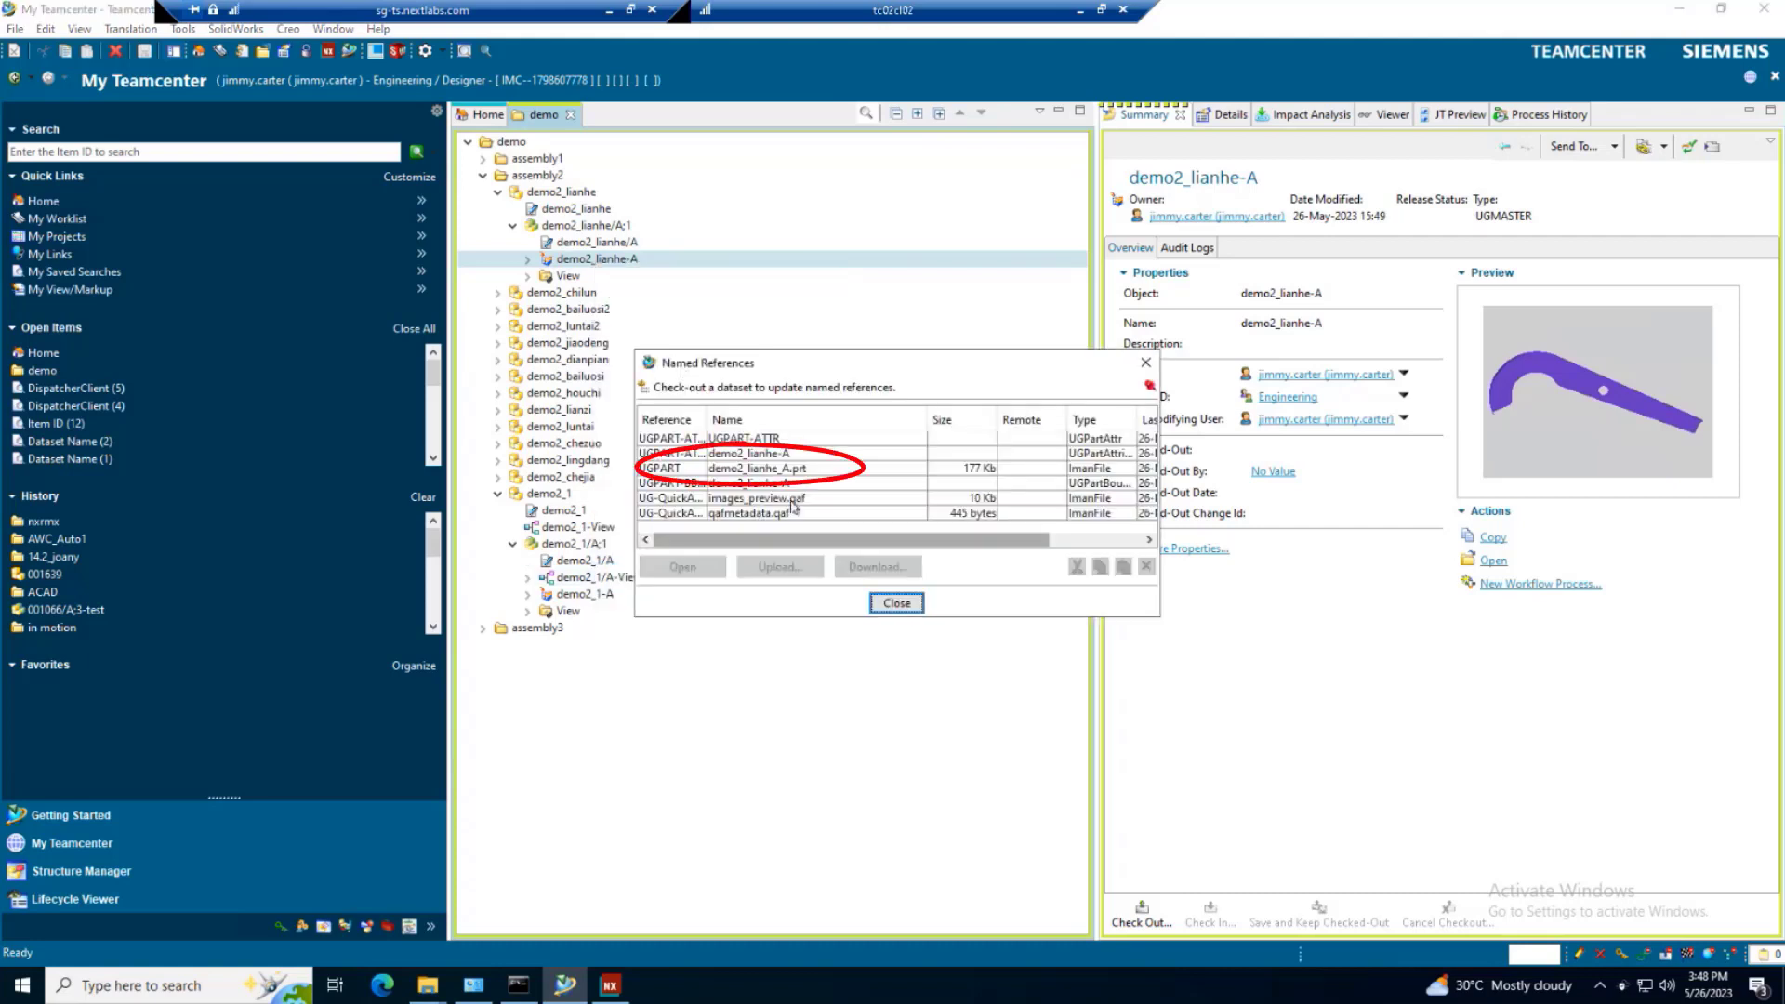
pyautogui.click(791, 470)
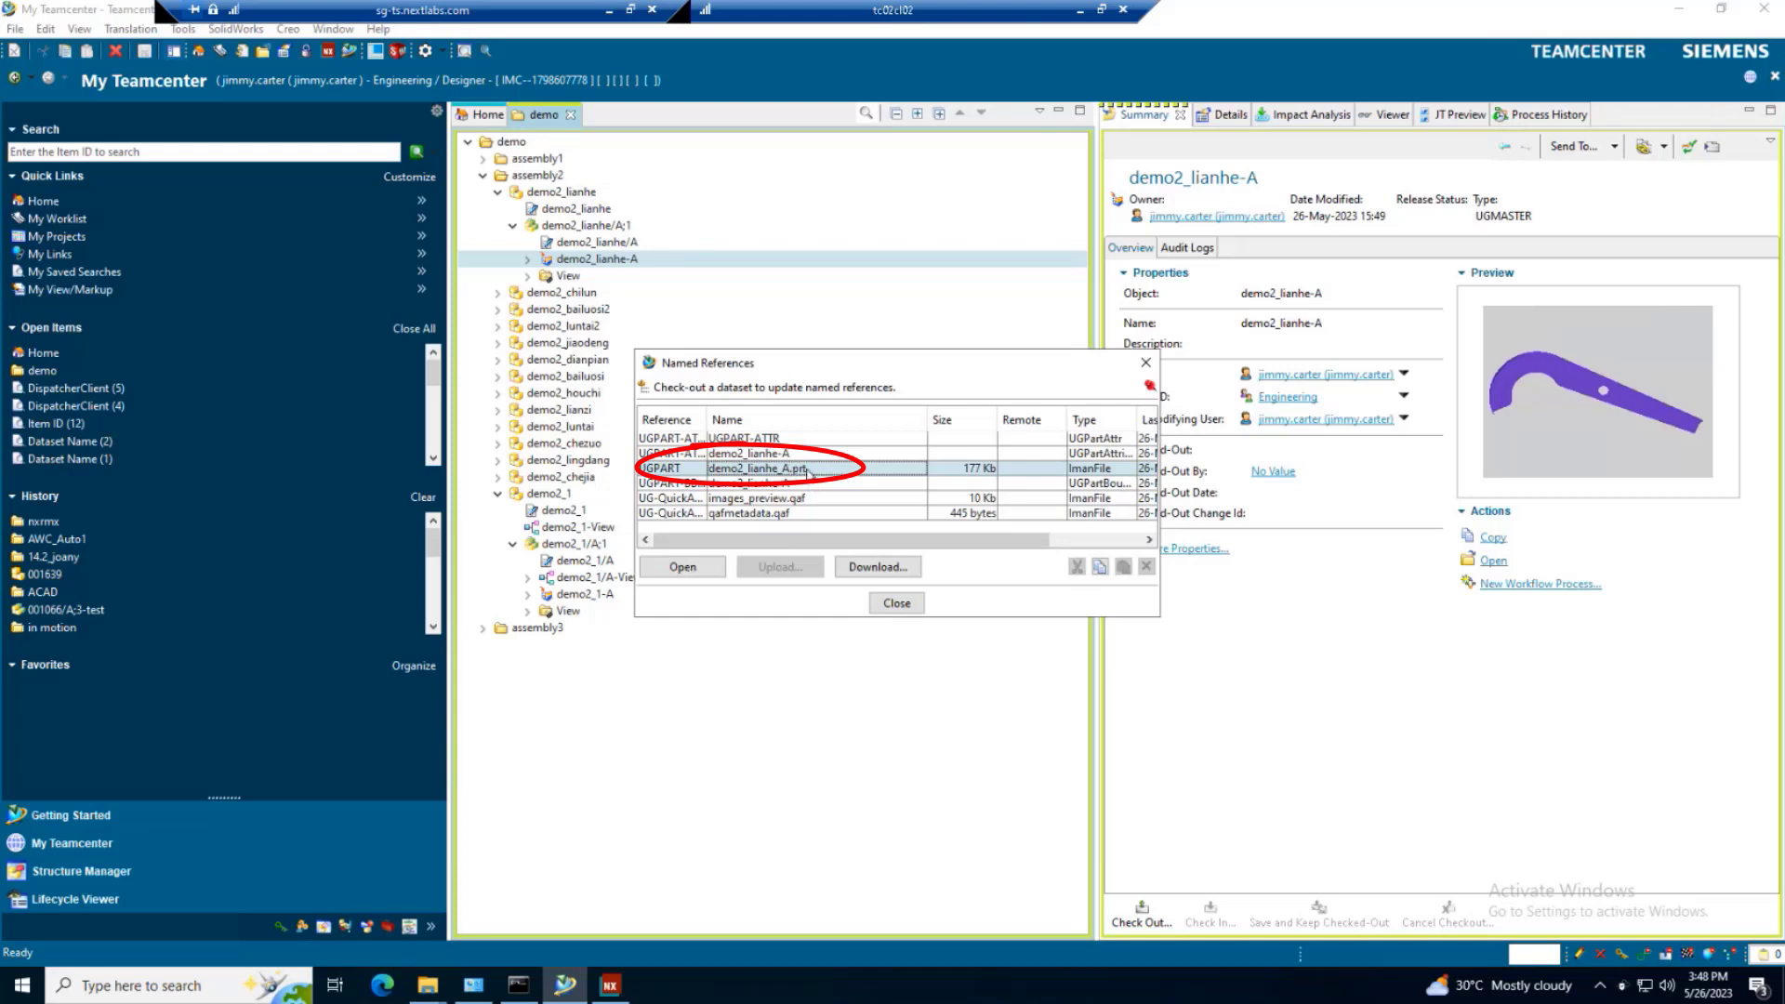
pyautogui.click(897, 602)
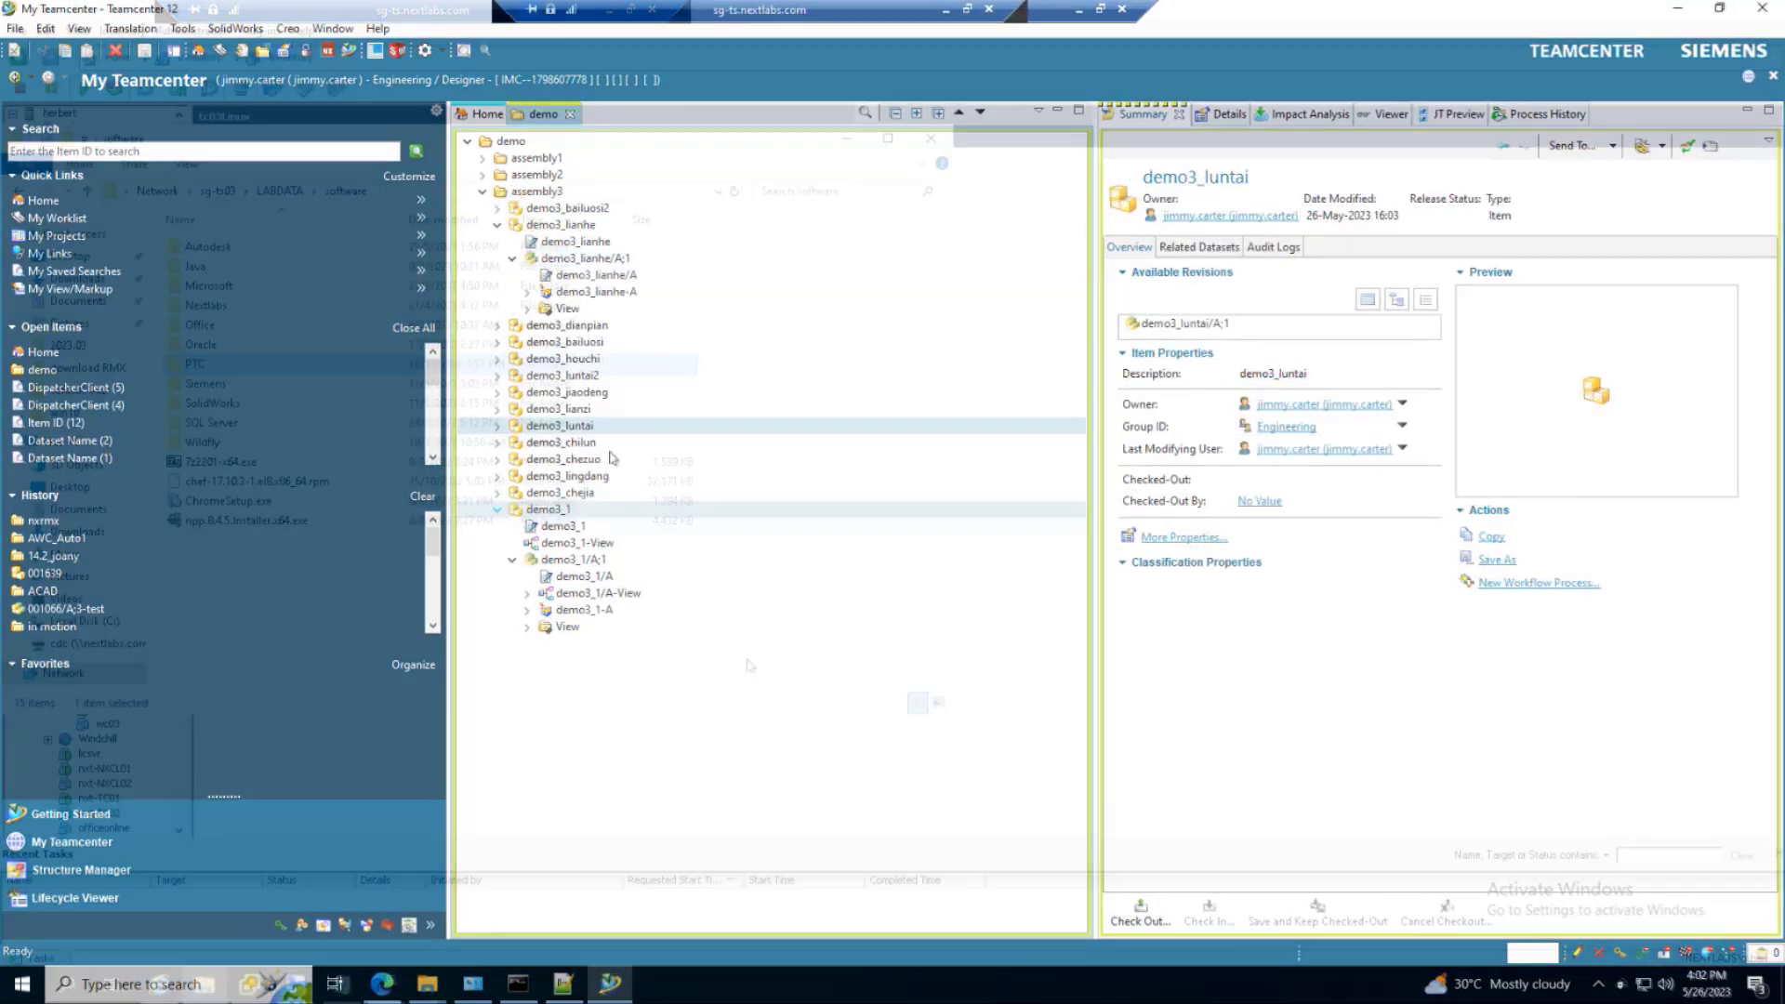
# Check the IP Classification in the properties of the demo3_lianhe-A dataset under assembly3.
pyautogui.click(621, 294)
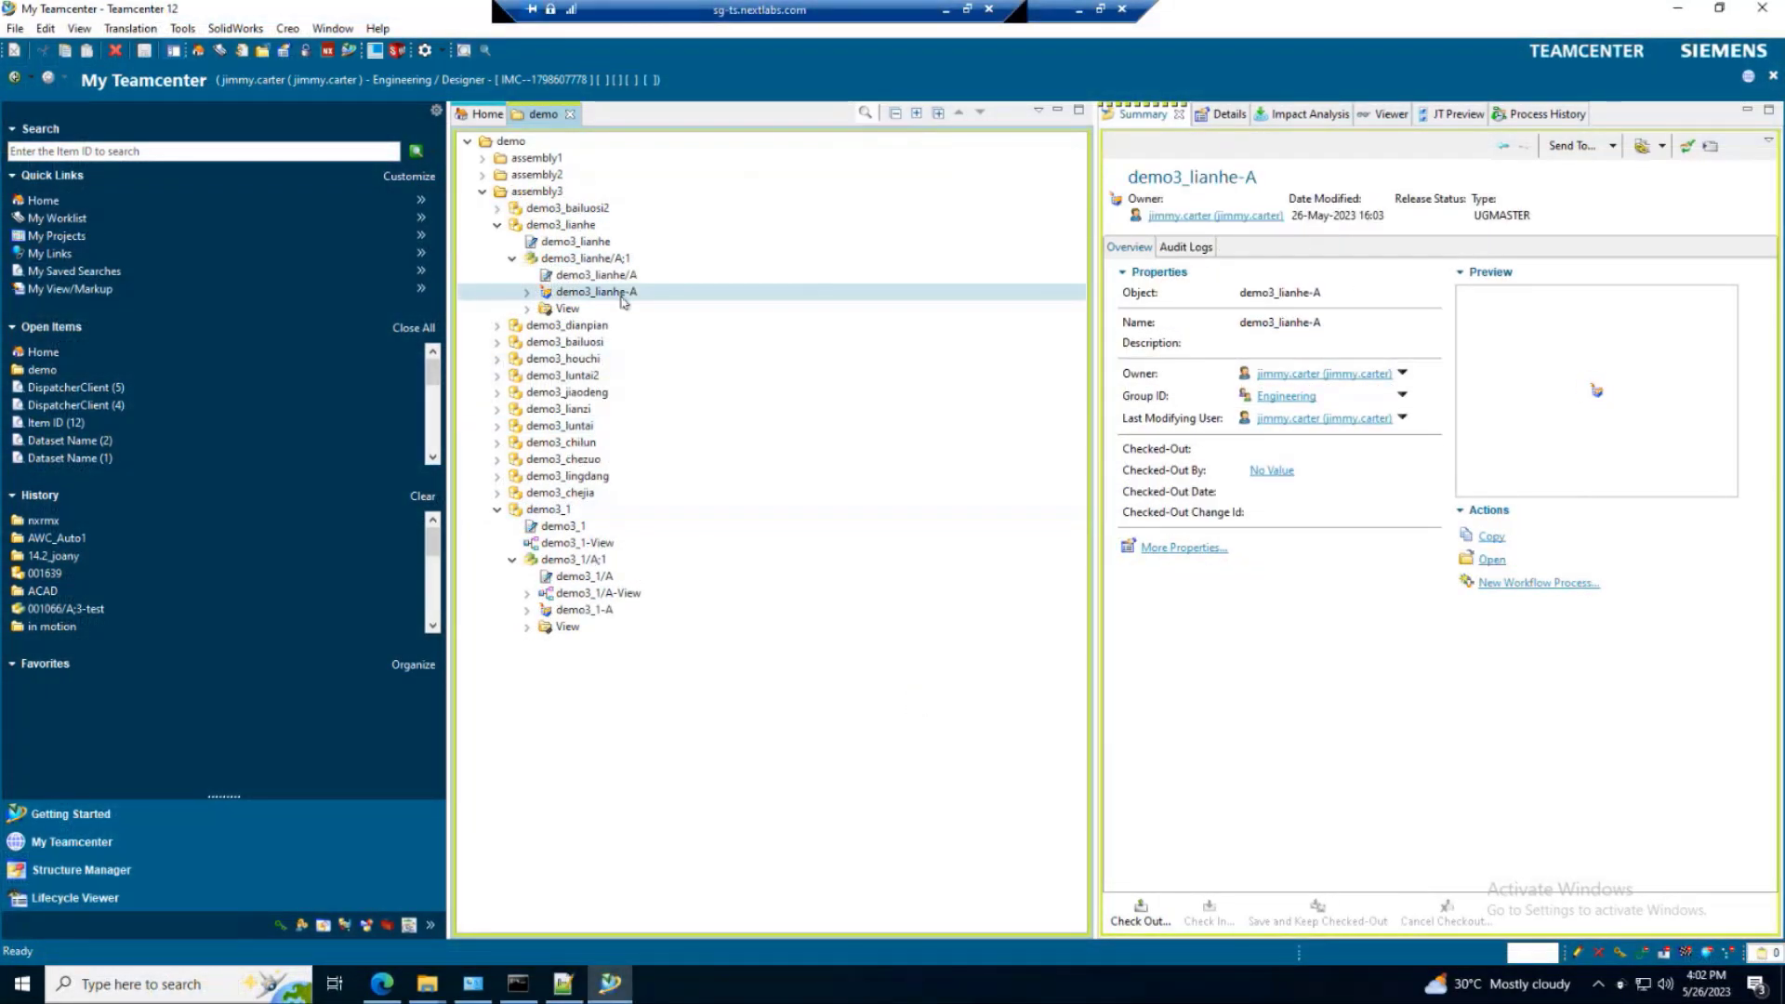
pyautogui.rightClick(621, 297)
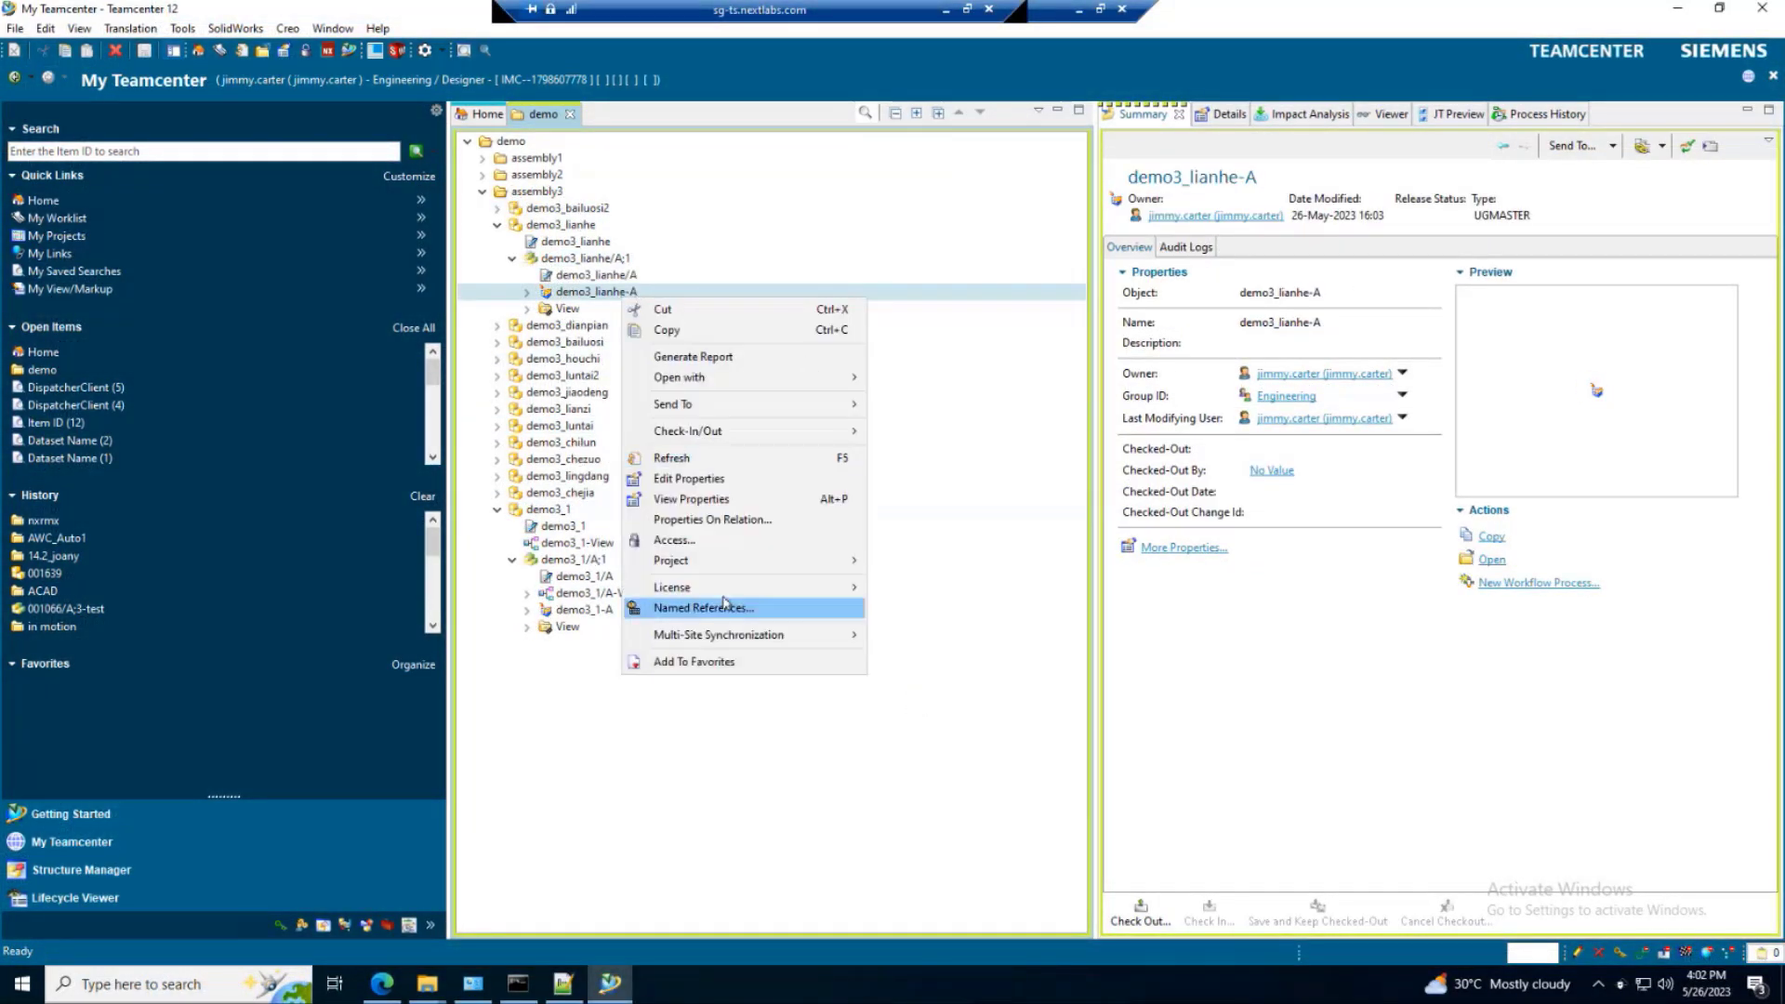
pyautogui.click(691, 499)
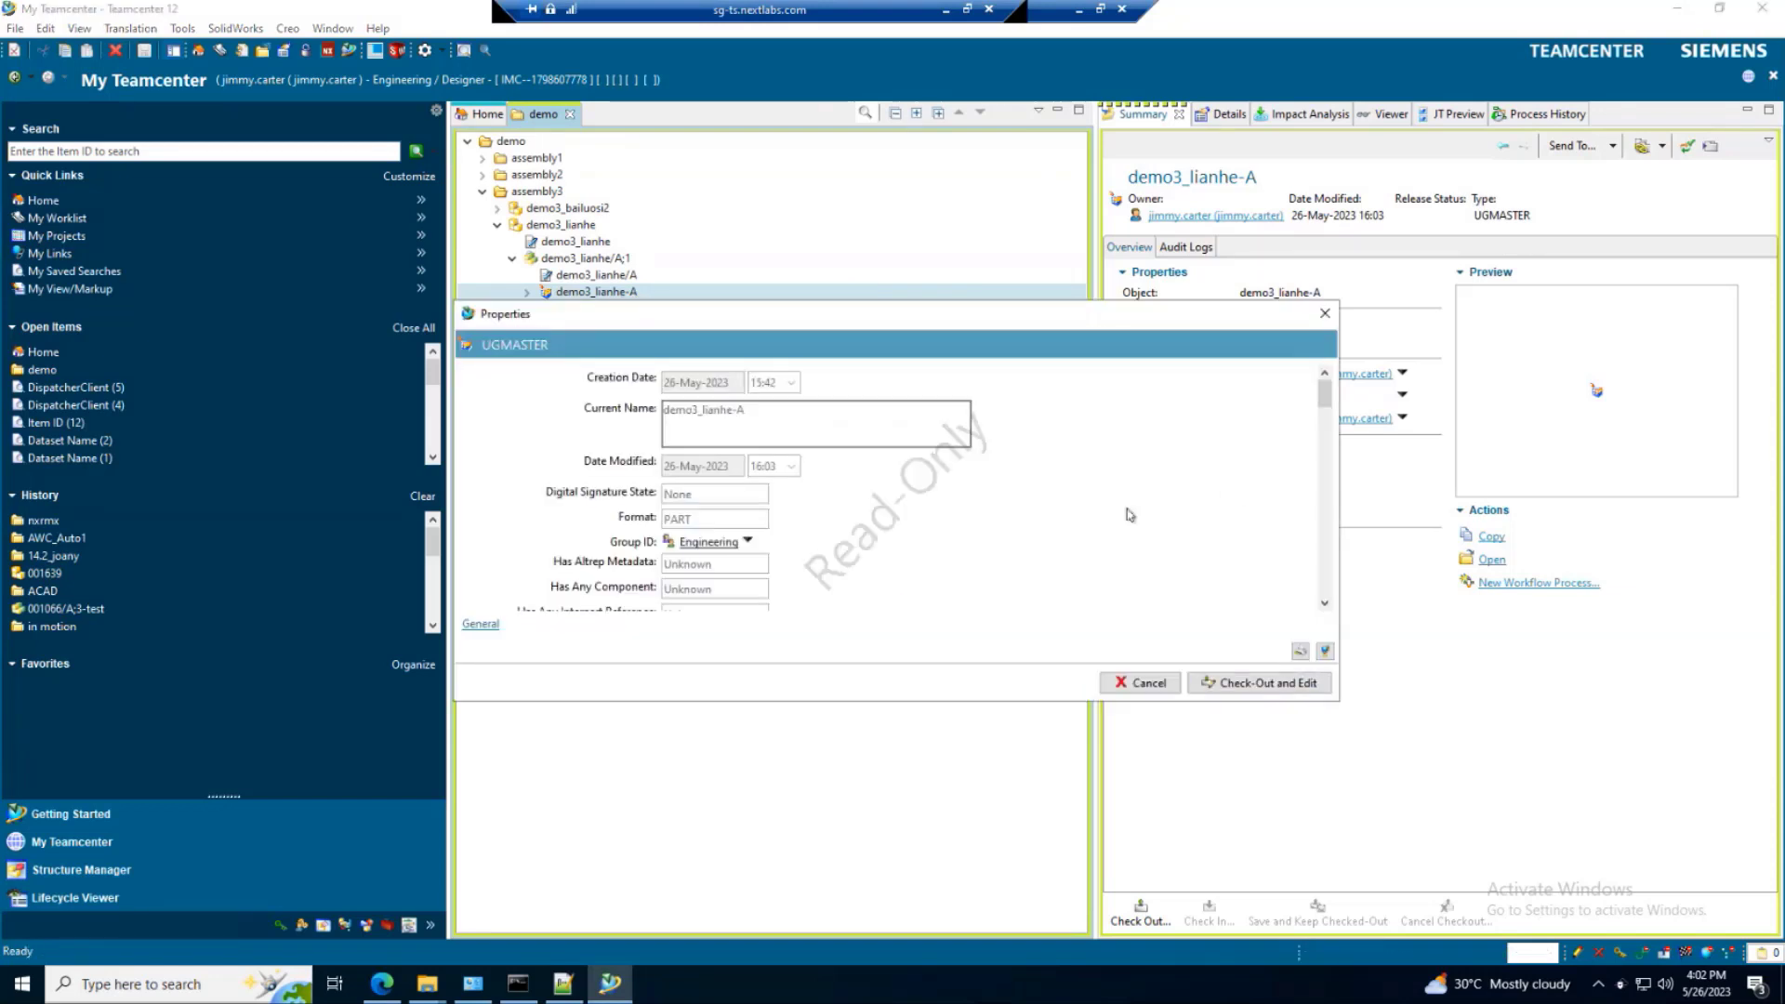
pyautogui.scroll(-5, 879, 520)
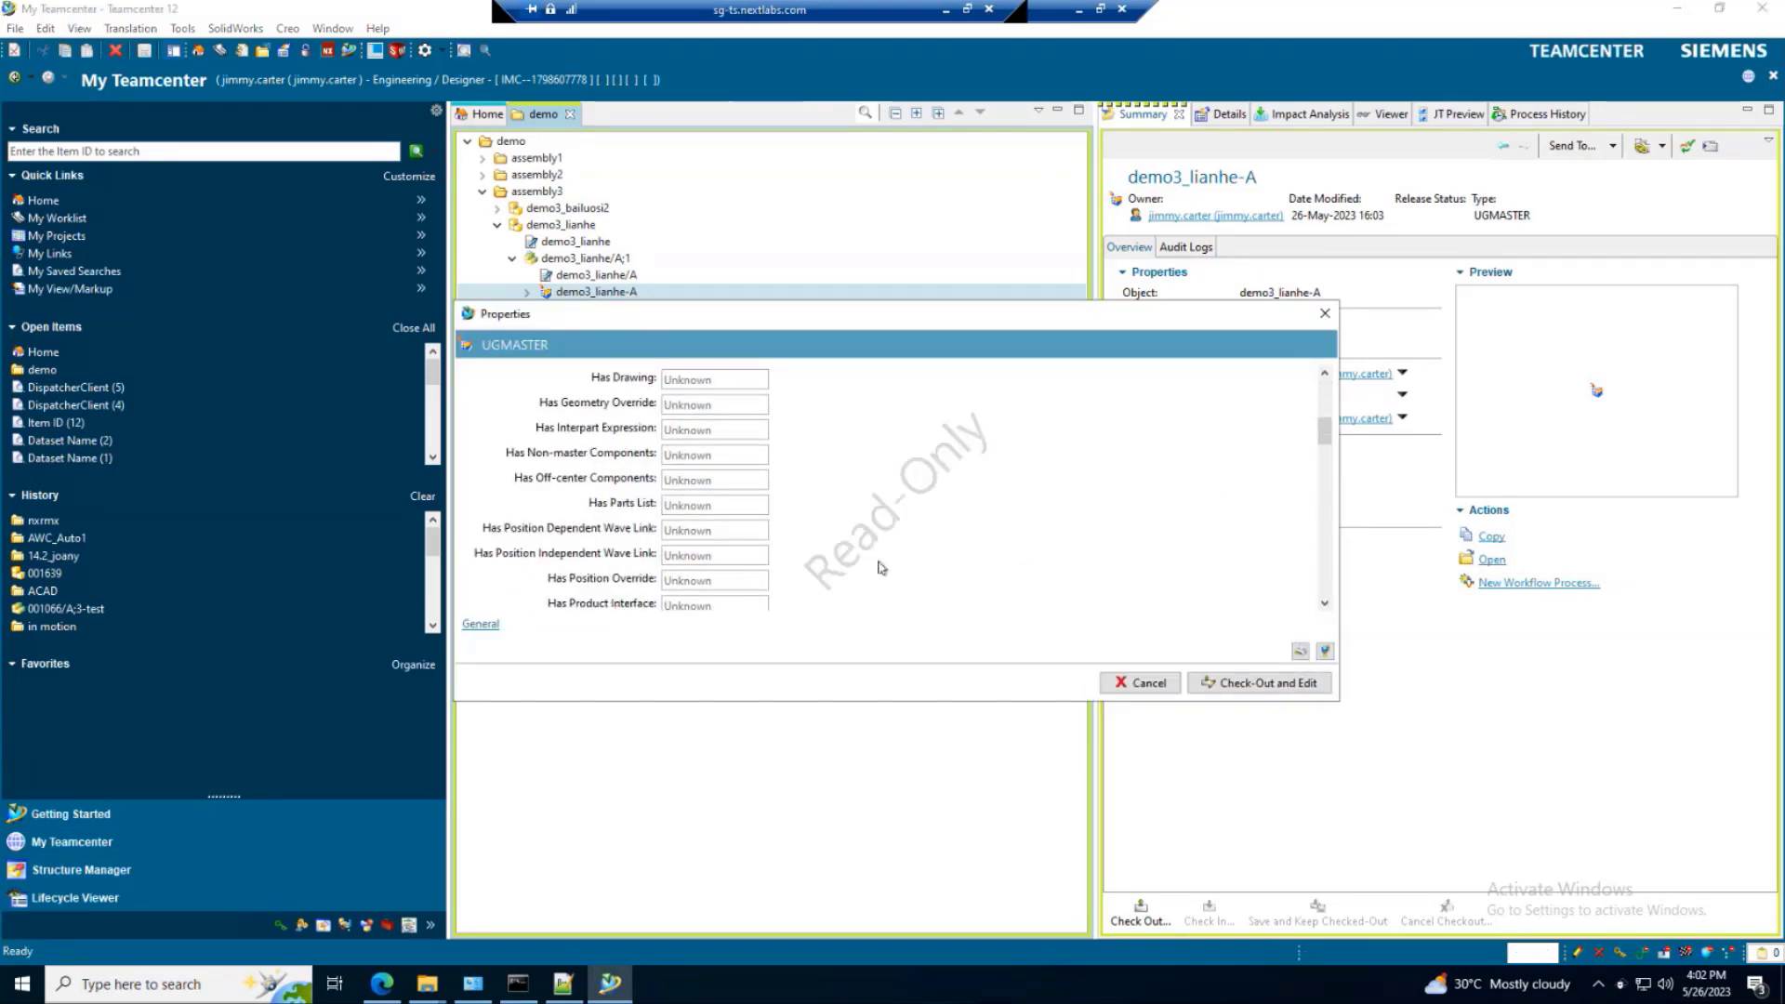
pyautogui.scroll(-4, 879, 563)
pyautogui.scroll(2, 699, 503)
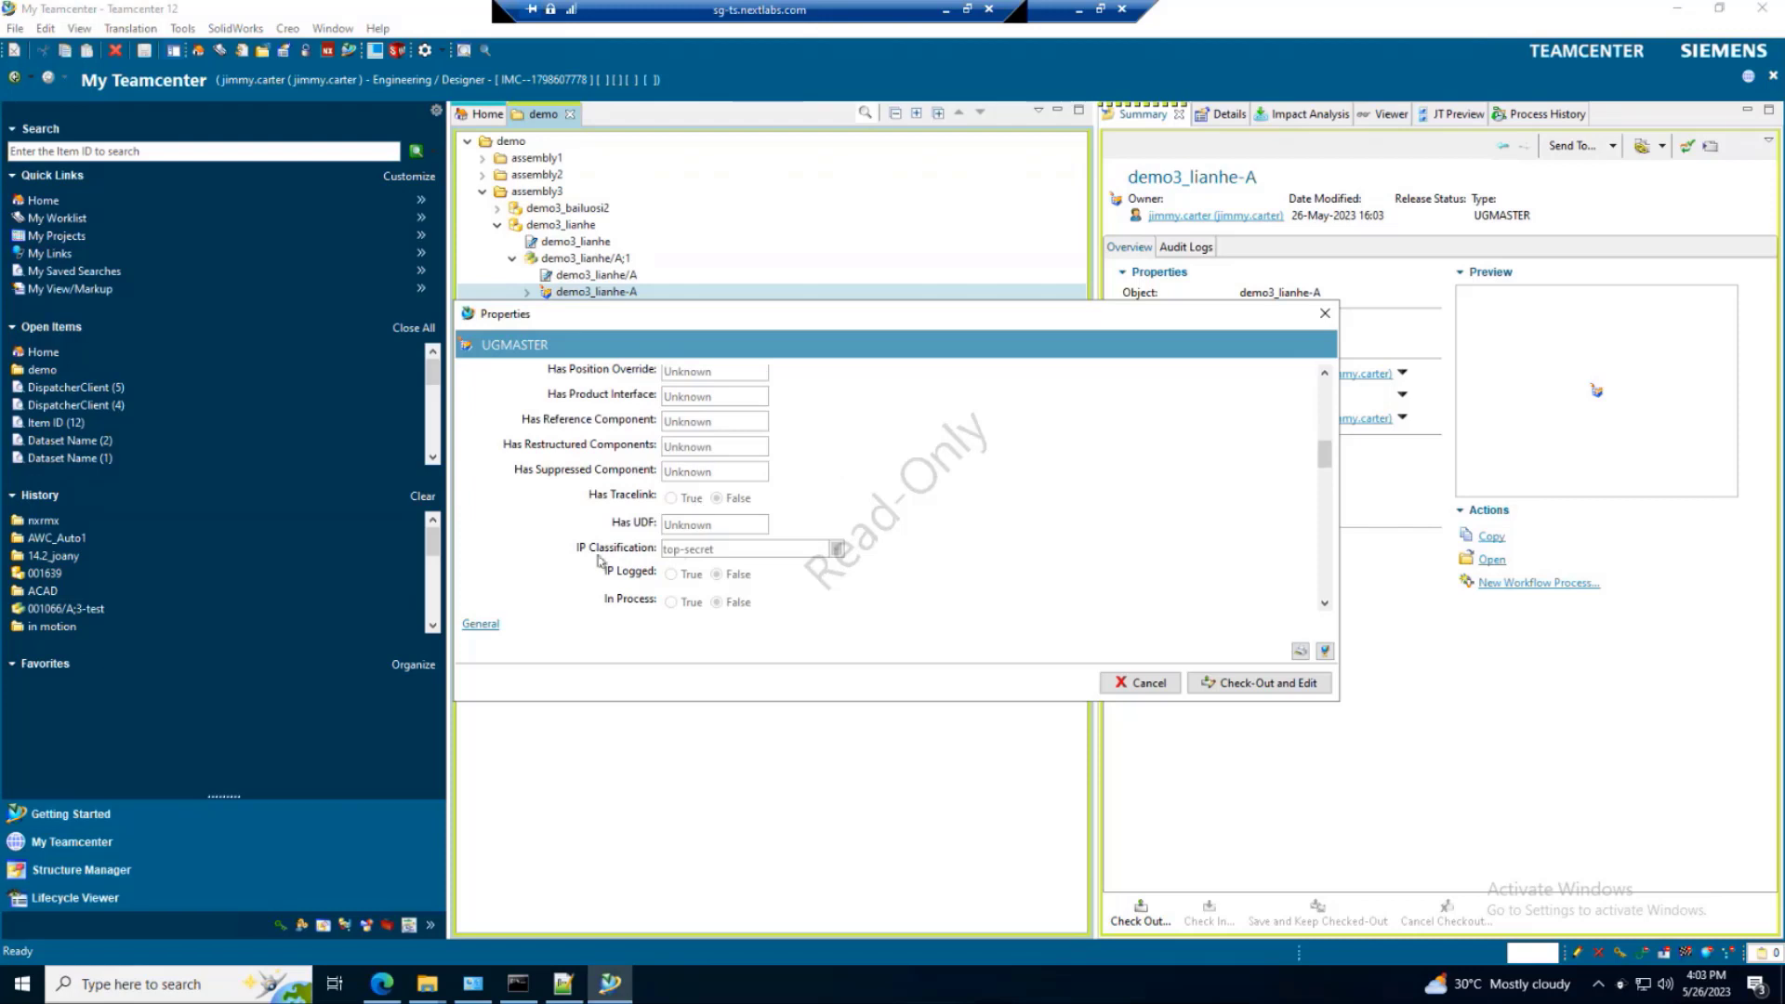
pyautogui.click(1324, 313)
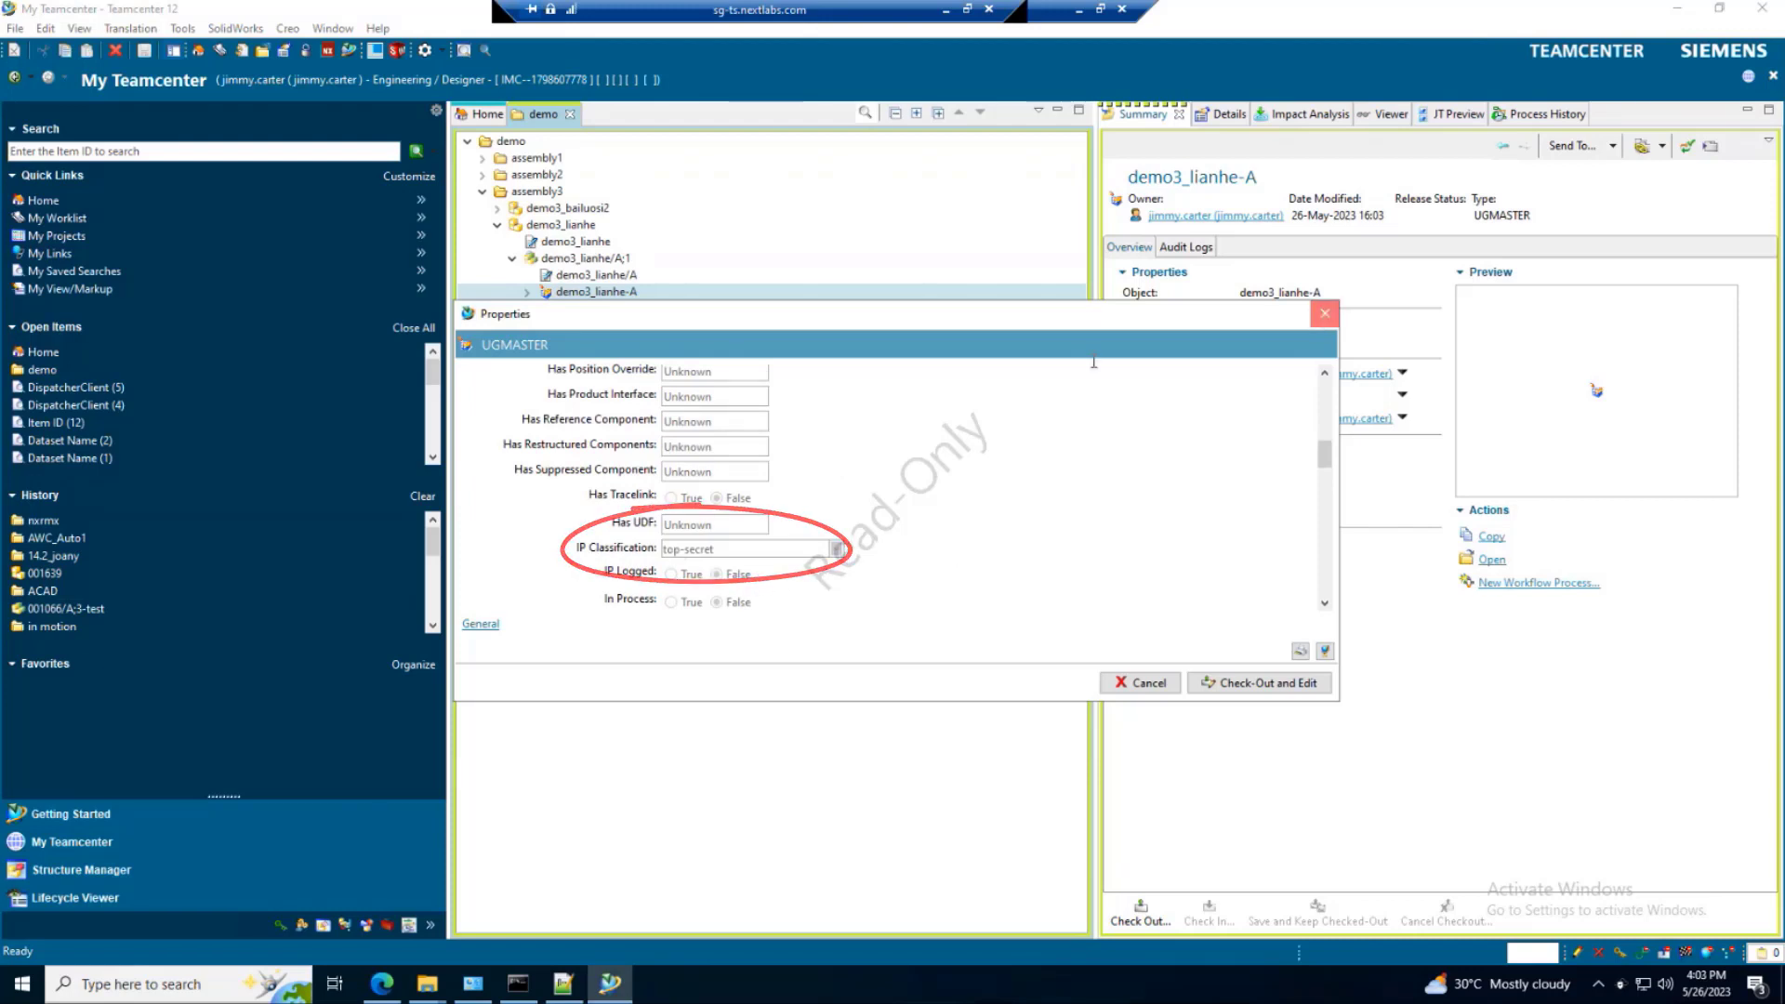
# Download demo3_lianhe_A.prt from the named references of the demo3_lianhe-A dataset into the DEMO folder under Downloads.
pyautogui.rightClick(599, 294)
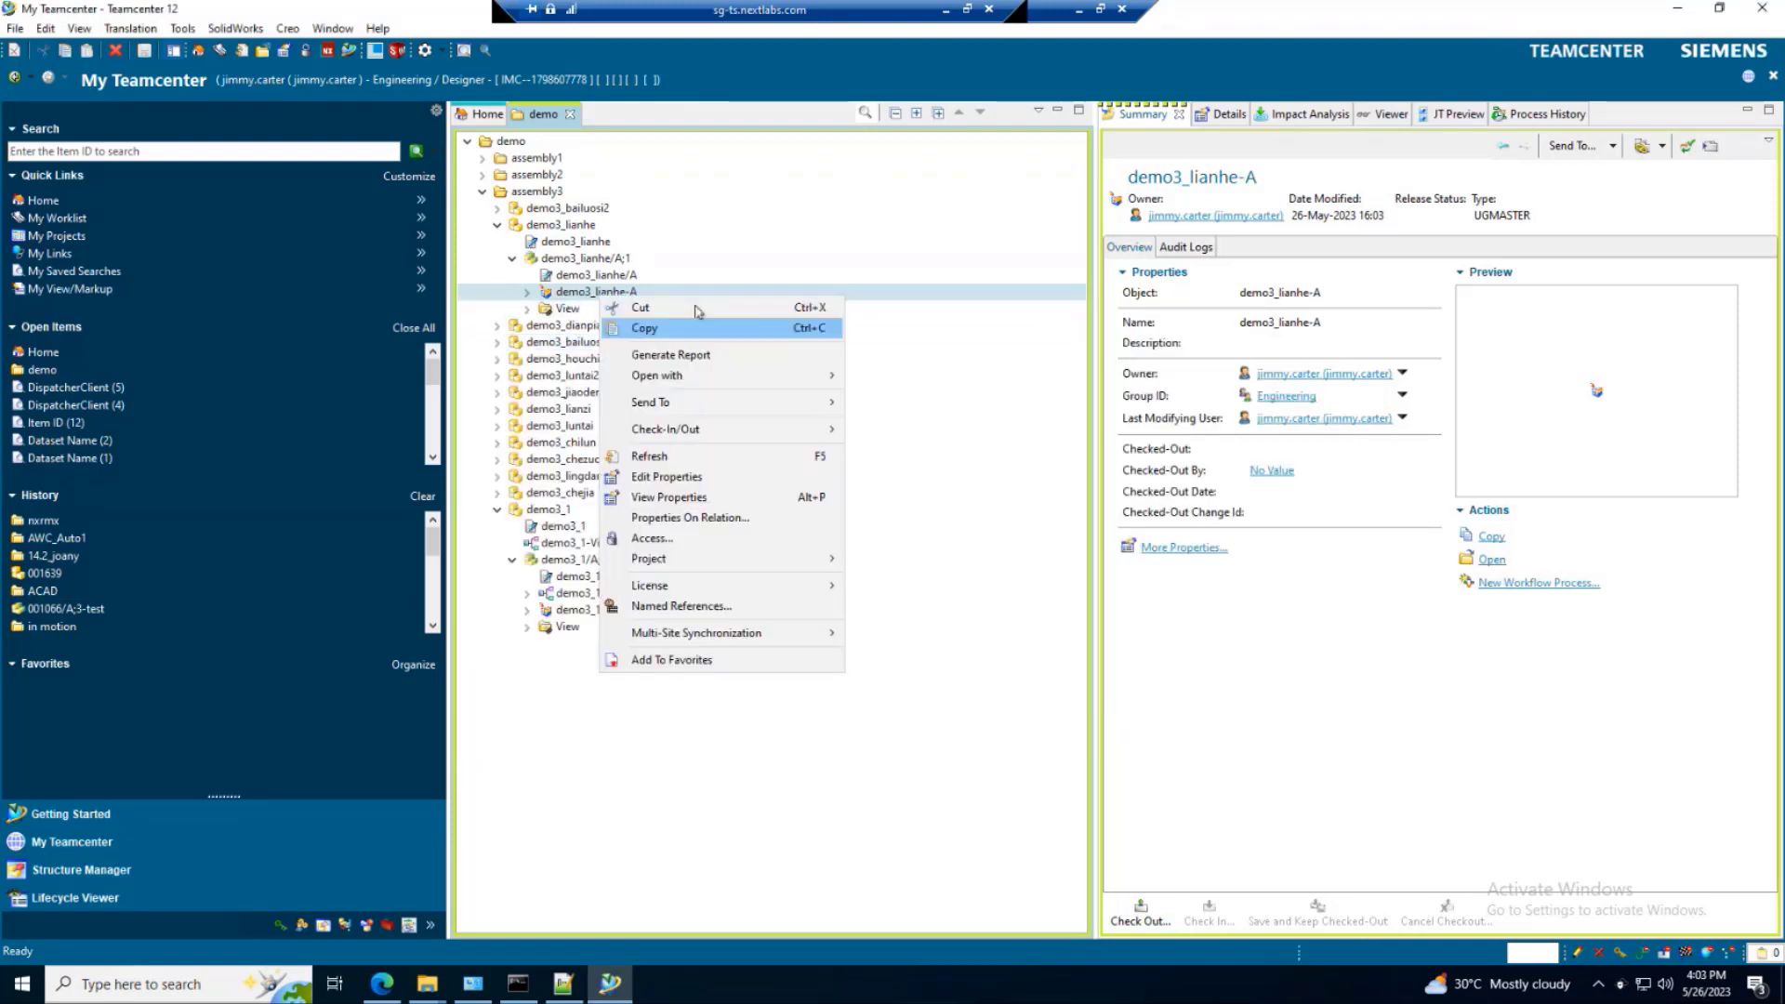
pyautogui.click(680, 609)
pyautogui.click(919, 468)
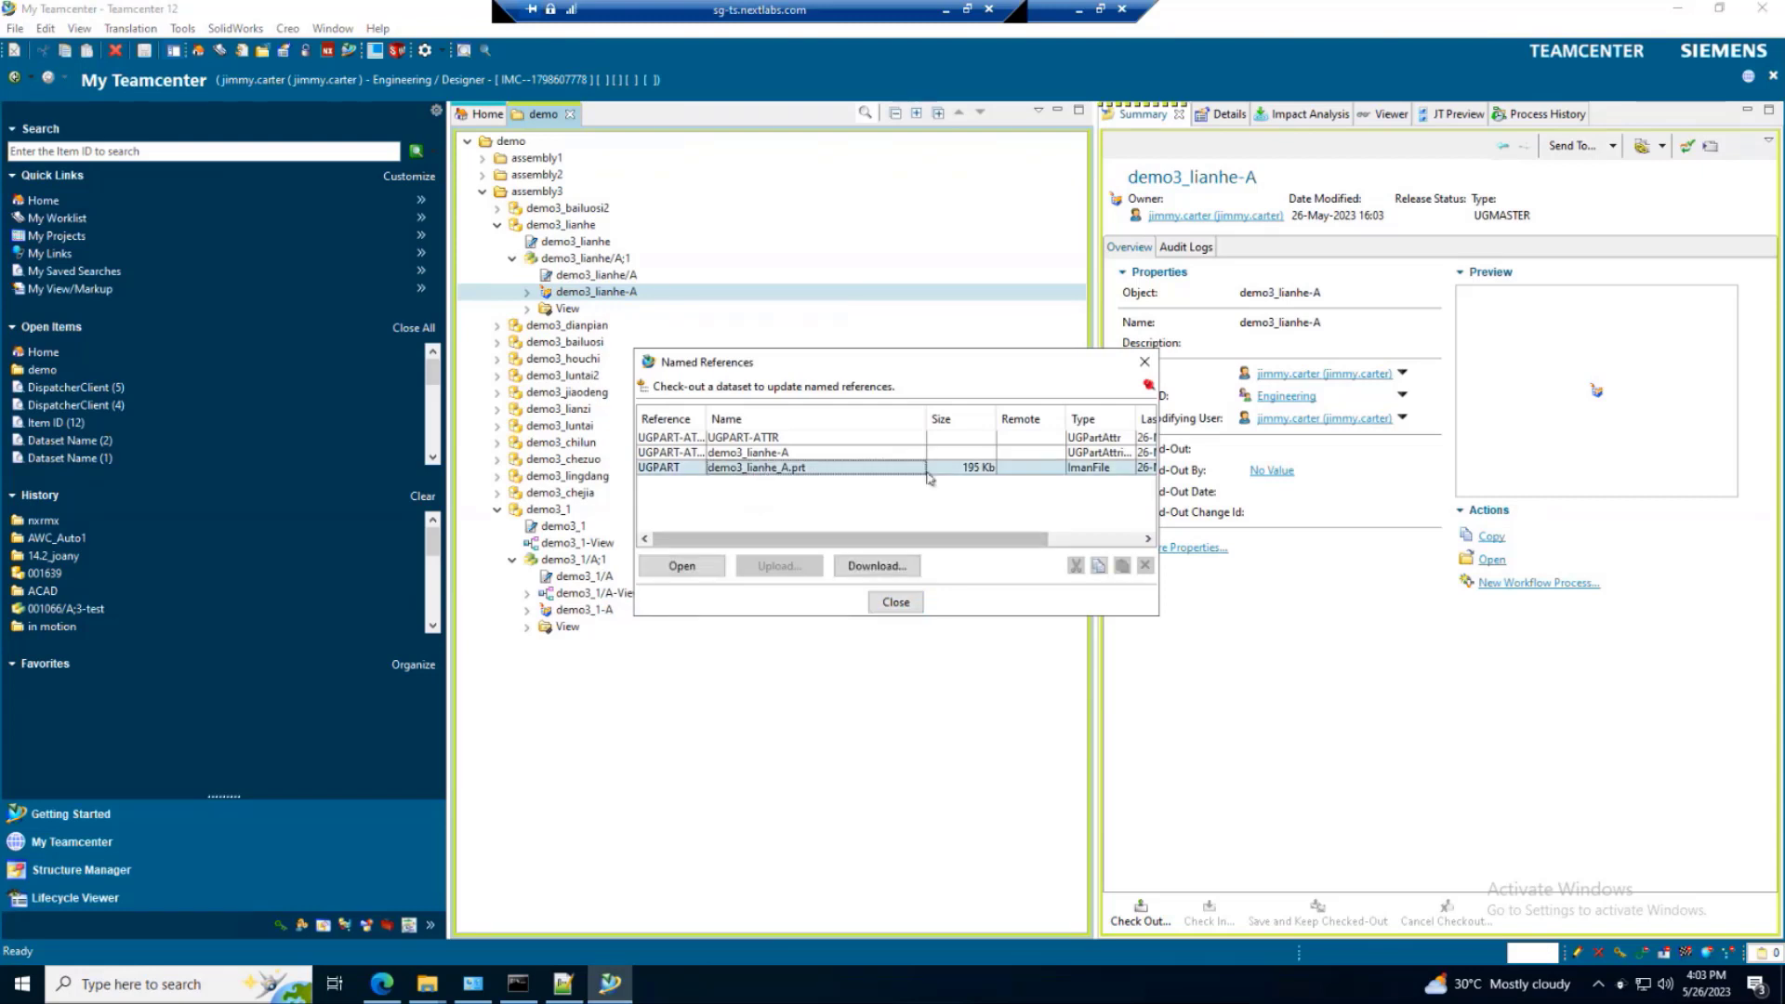
pyautogui.click(898, 569)
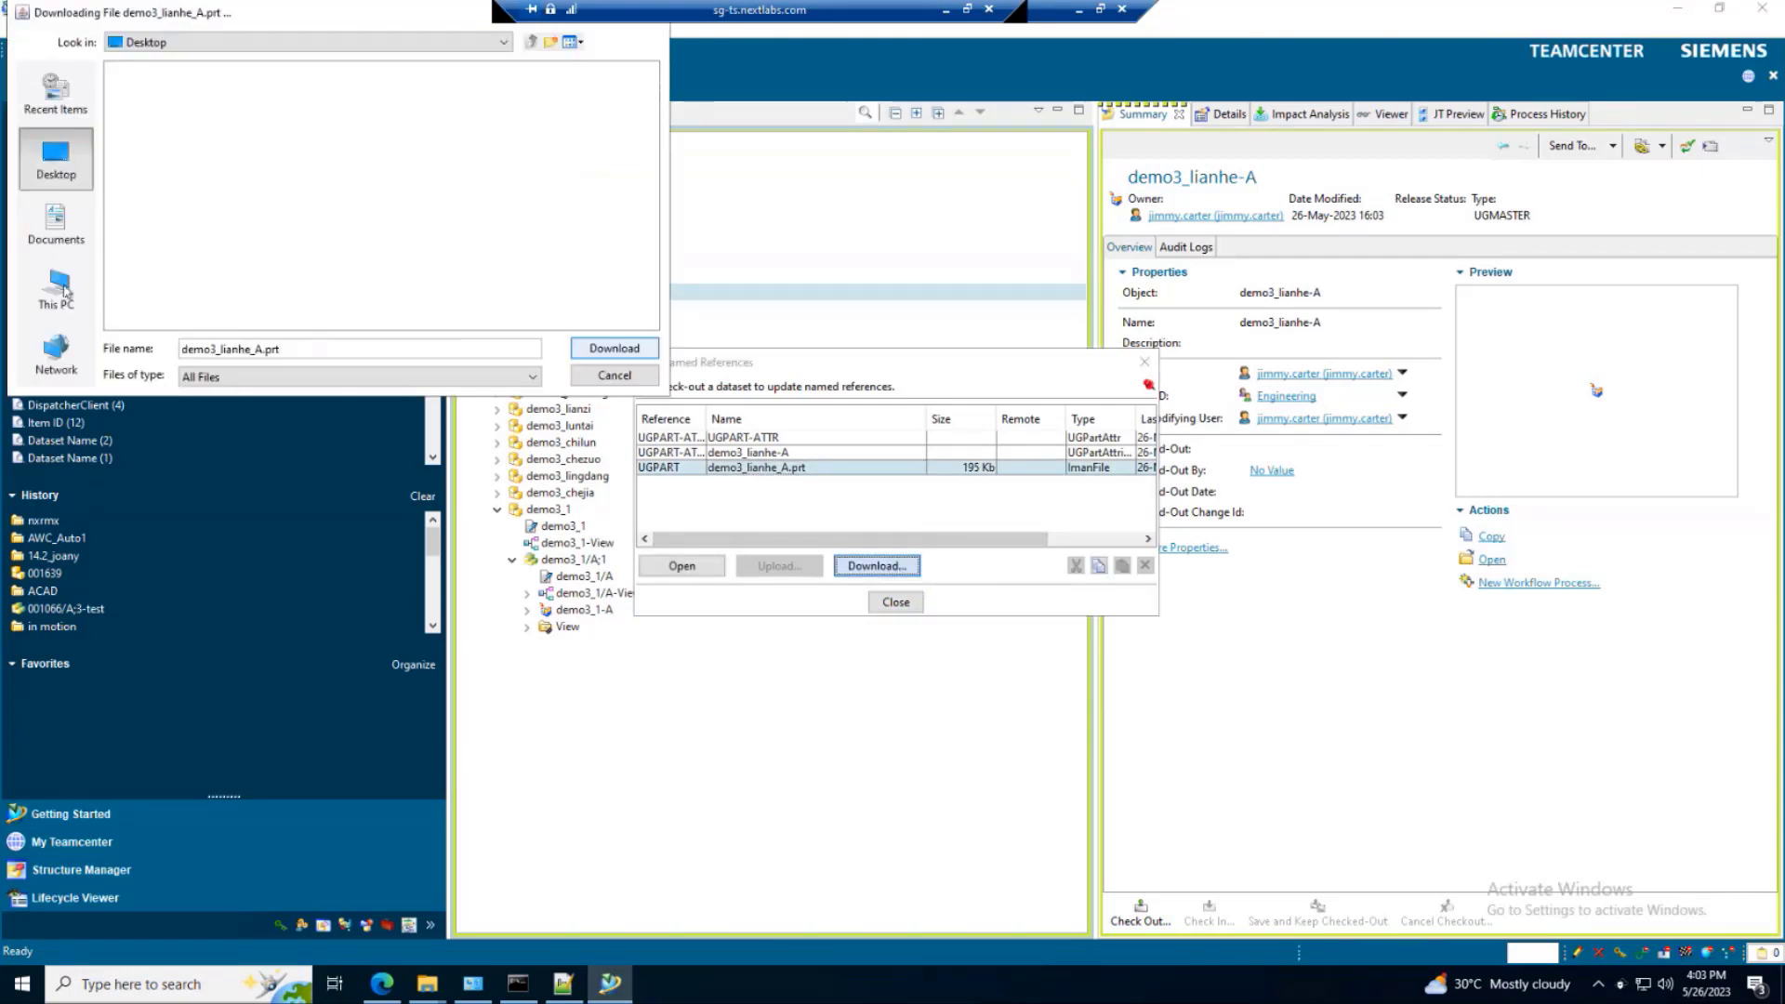
pyautogui.click(57, 290)
pyautogui.click(149, 120)
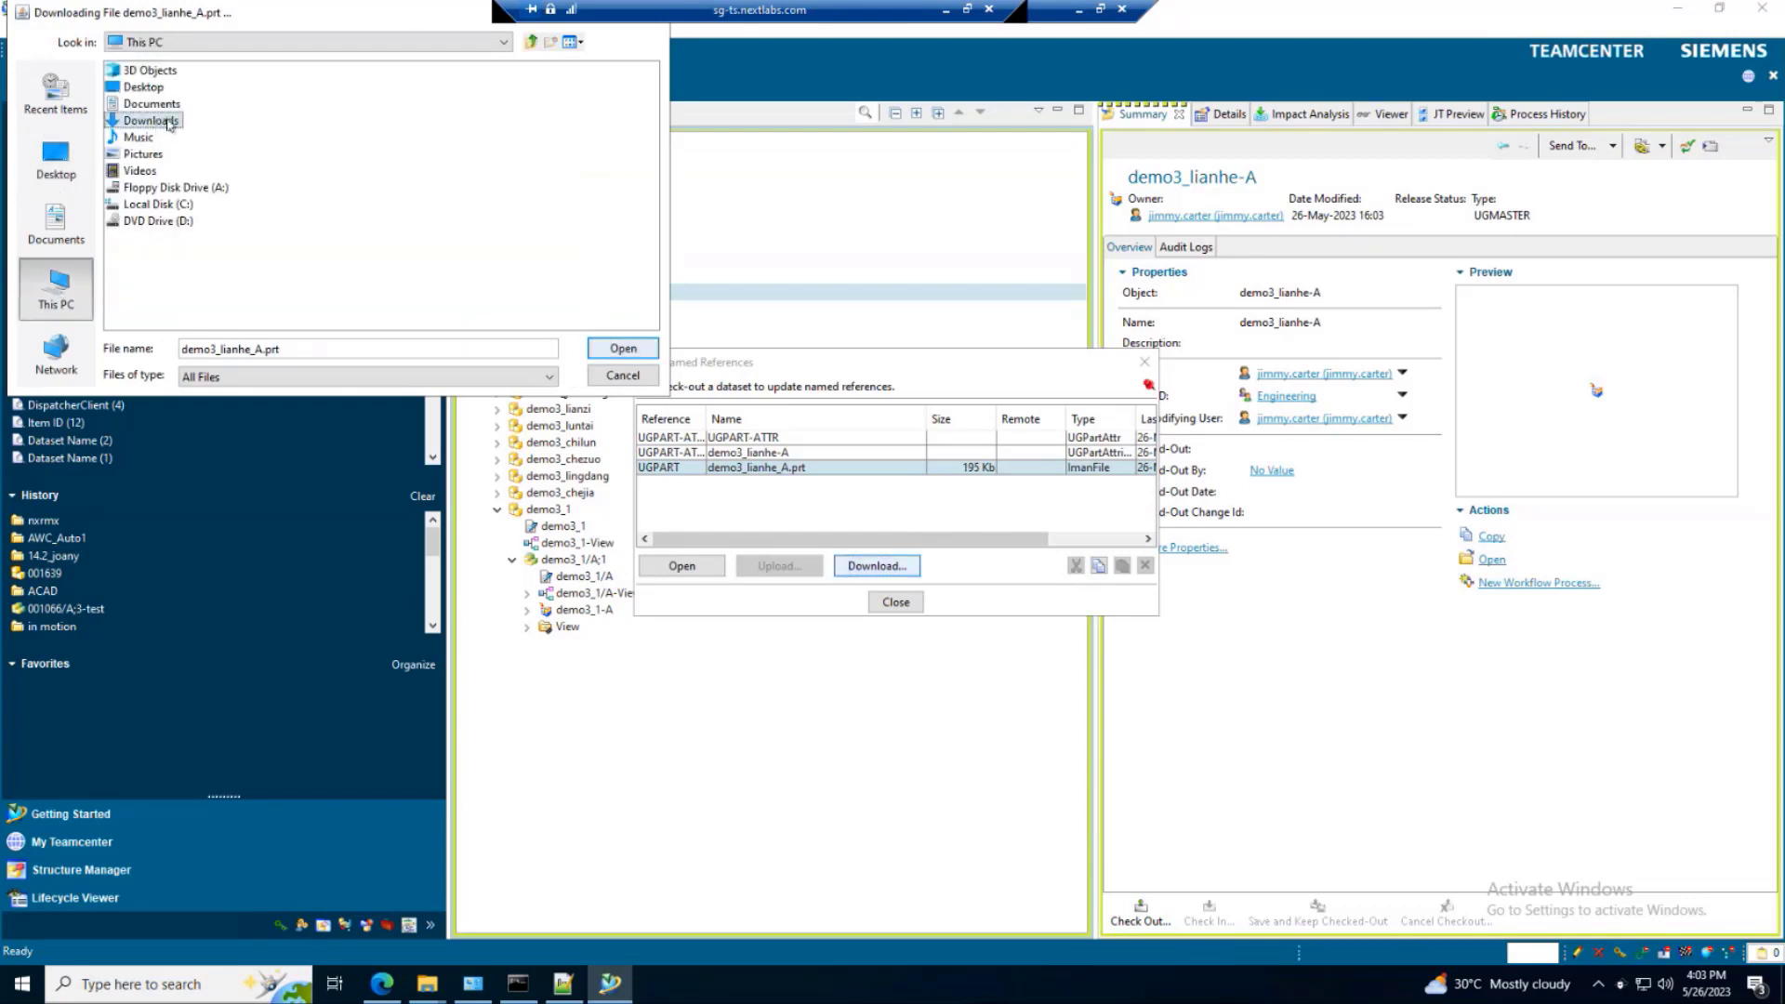
pyautogui.doubleClick(149, 120)
pyautogui.doubleClick(141, 87)
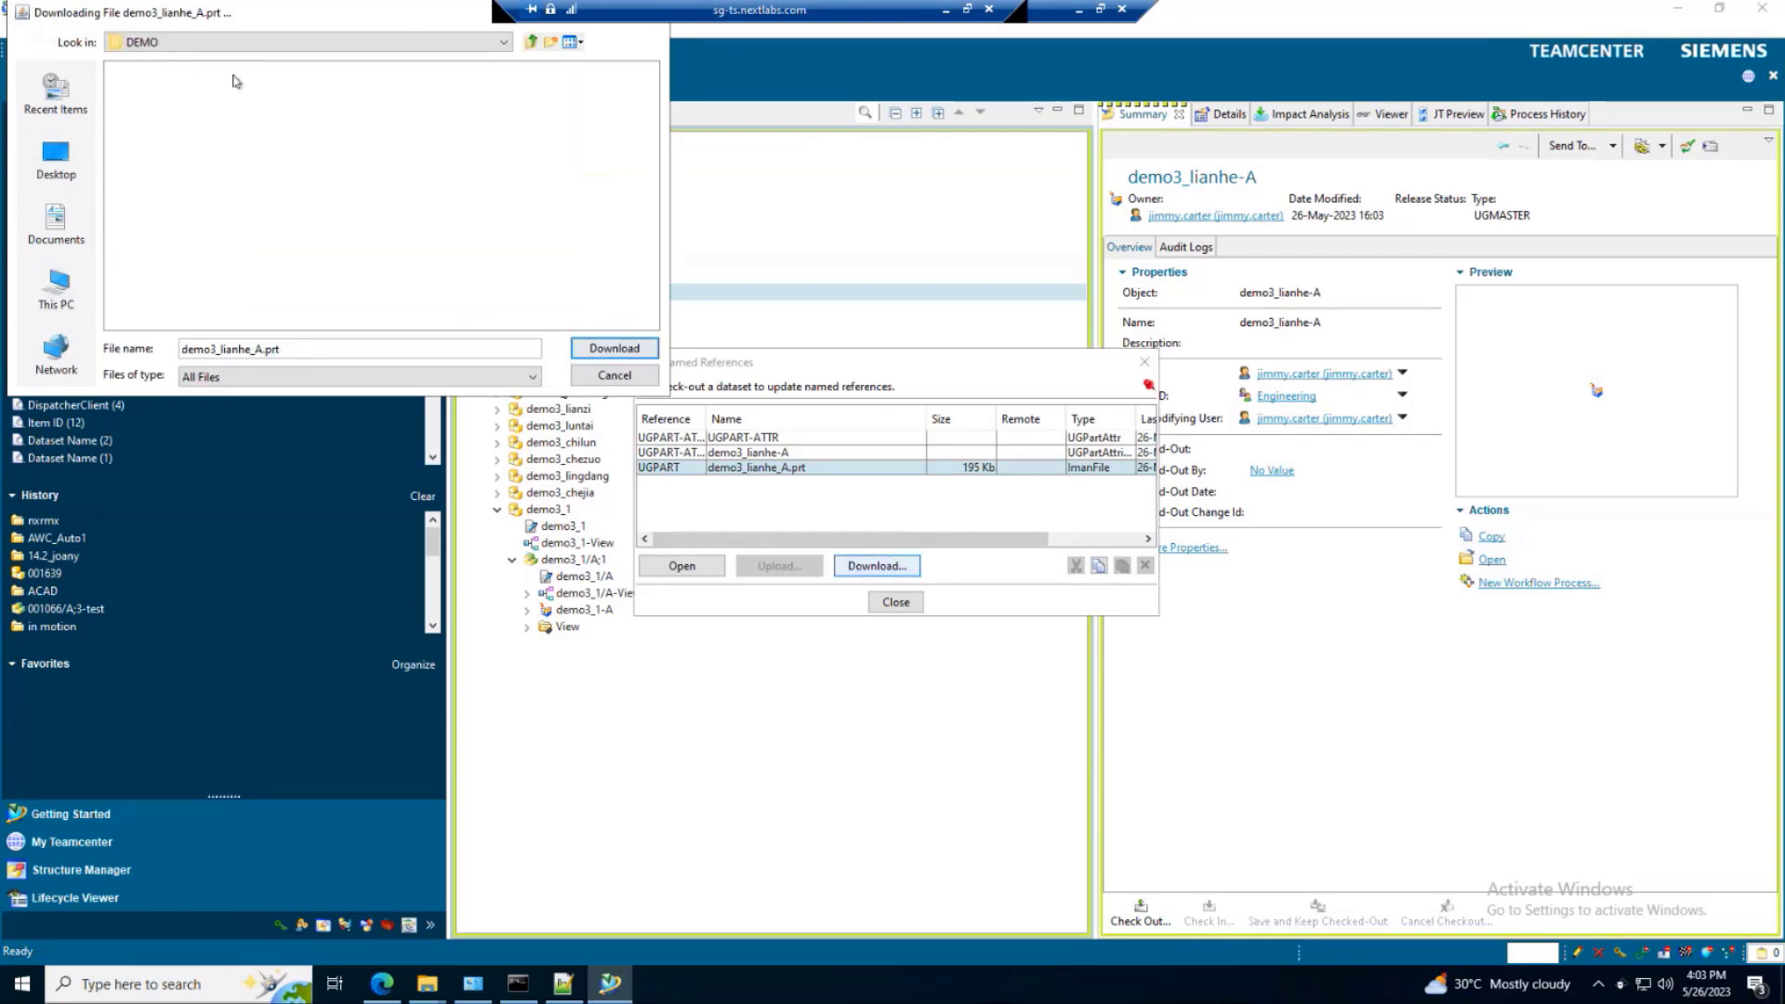
pyautogui.click(599, 350)
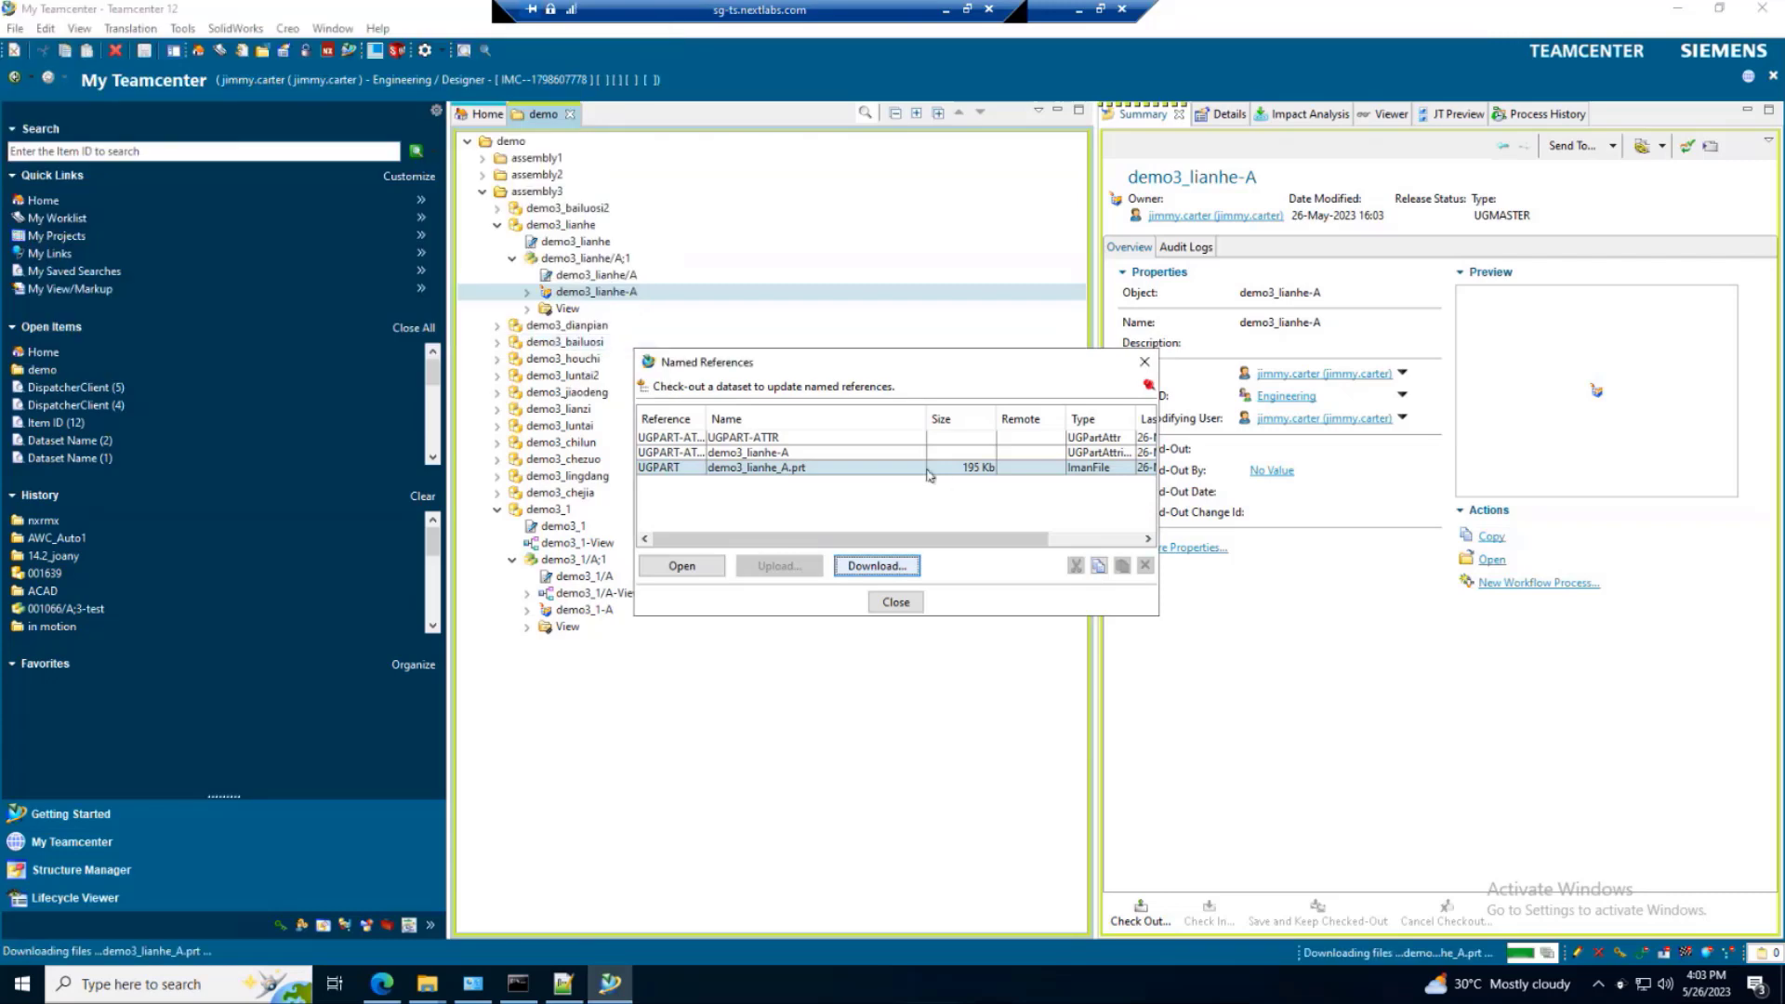
# Check the SkyDRM classification and permissions of the downloaded demo3_lianhe_A.prt in the DEMO folder, and put SkyDRM Desktop away.
pyautogui.moveTo(426, 977)
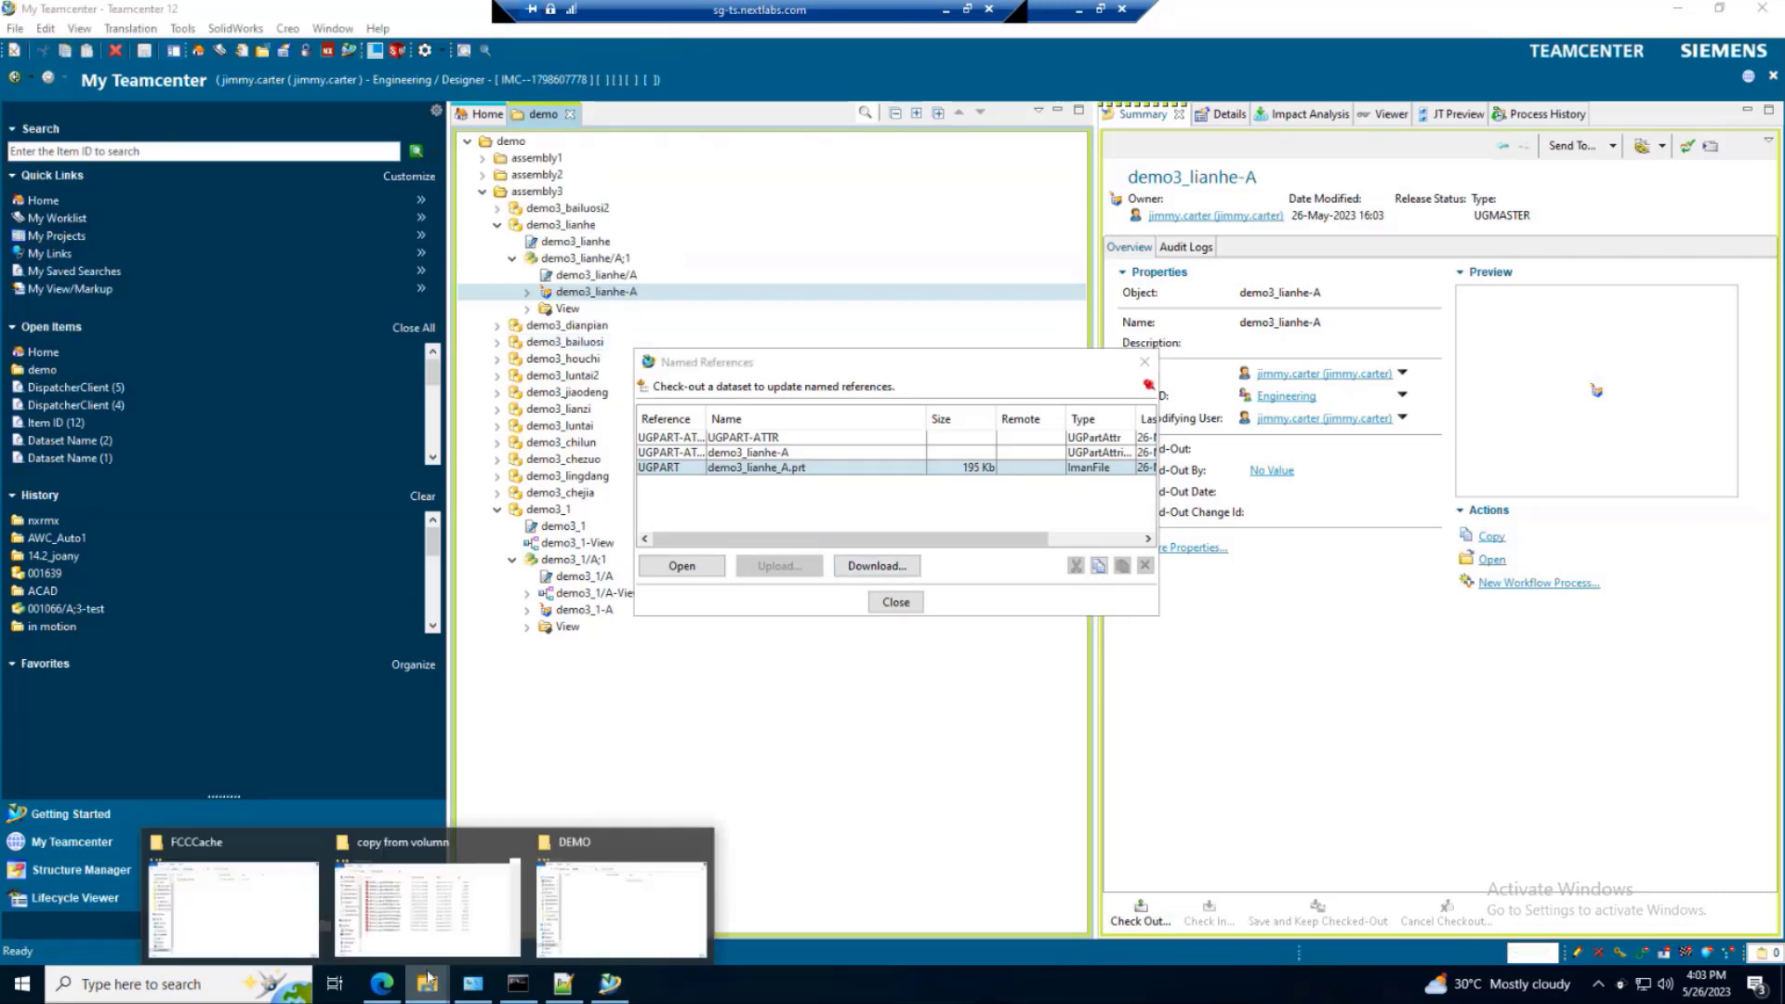
pyautogui.click(599, 925)
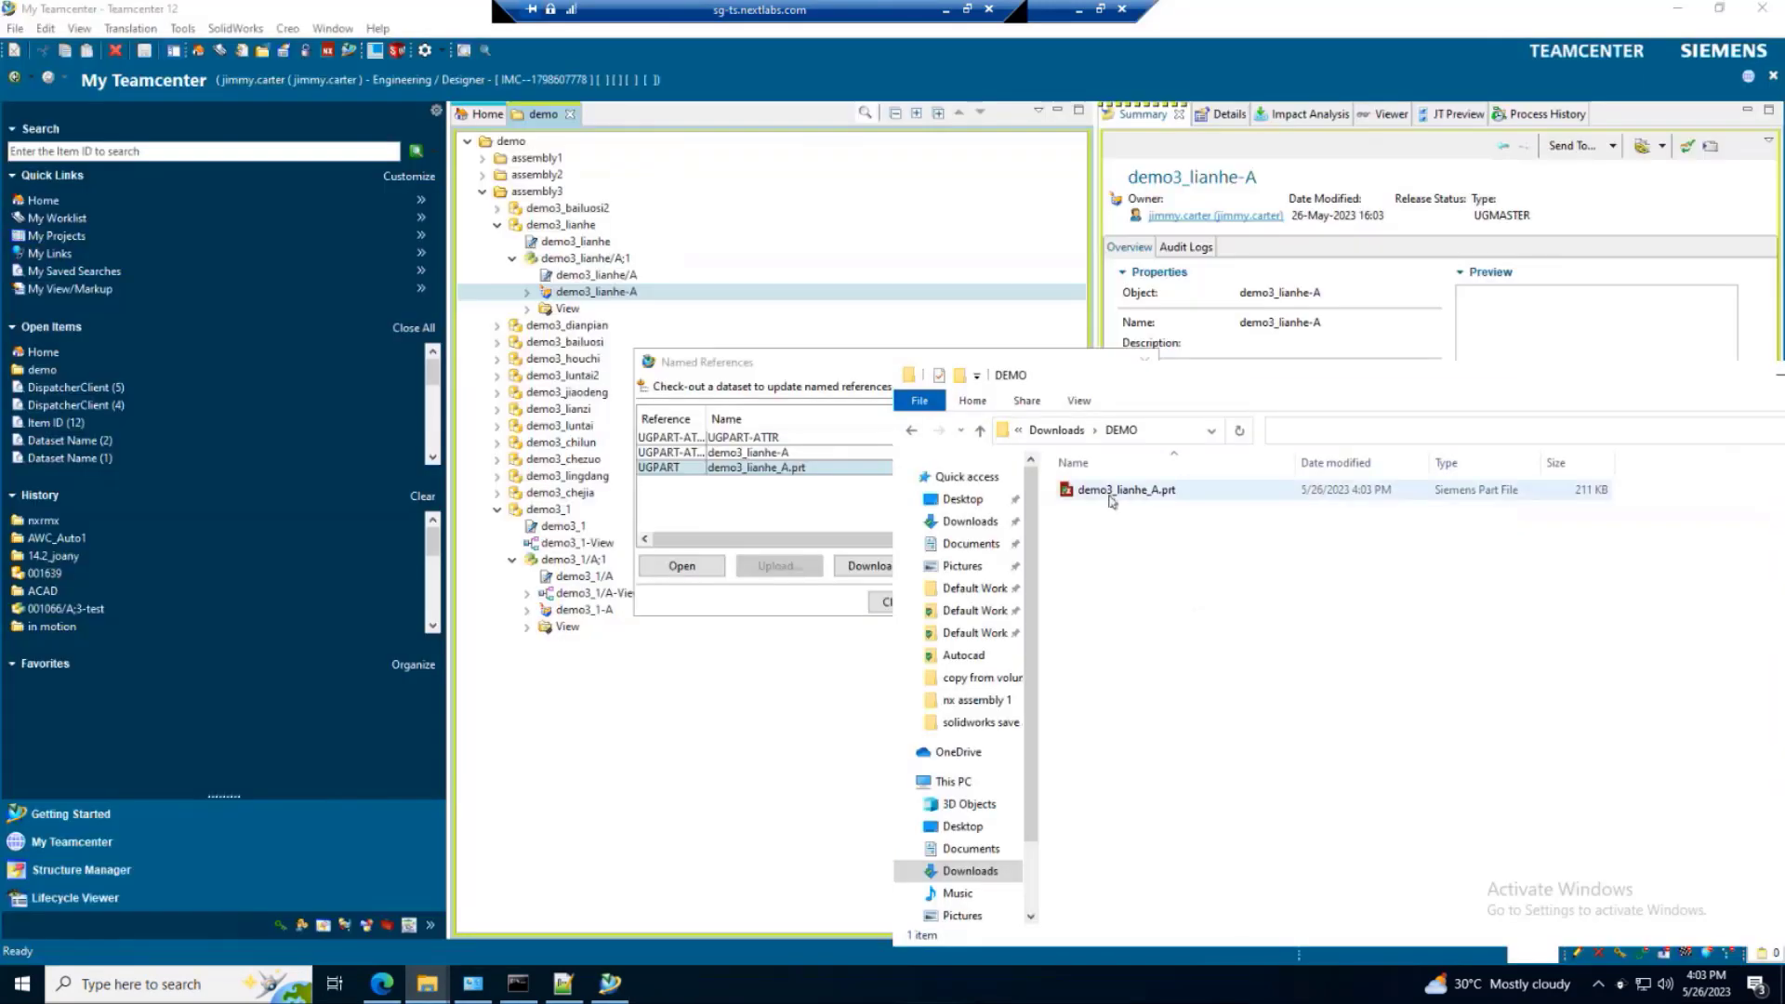
pyautogui.click(1072, 495)
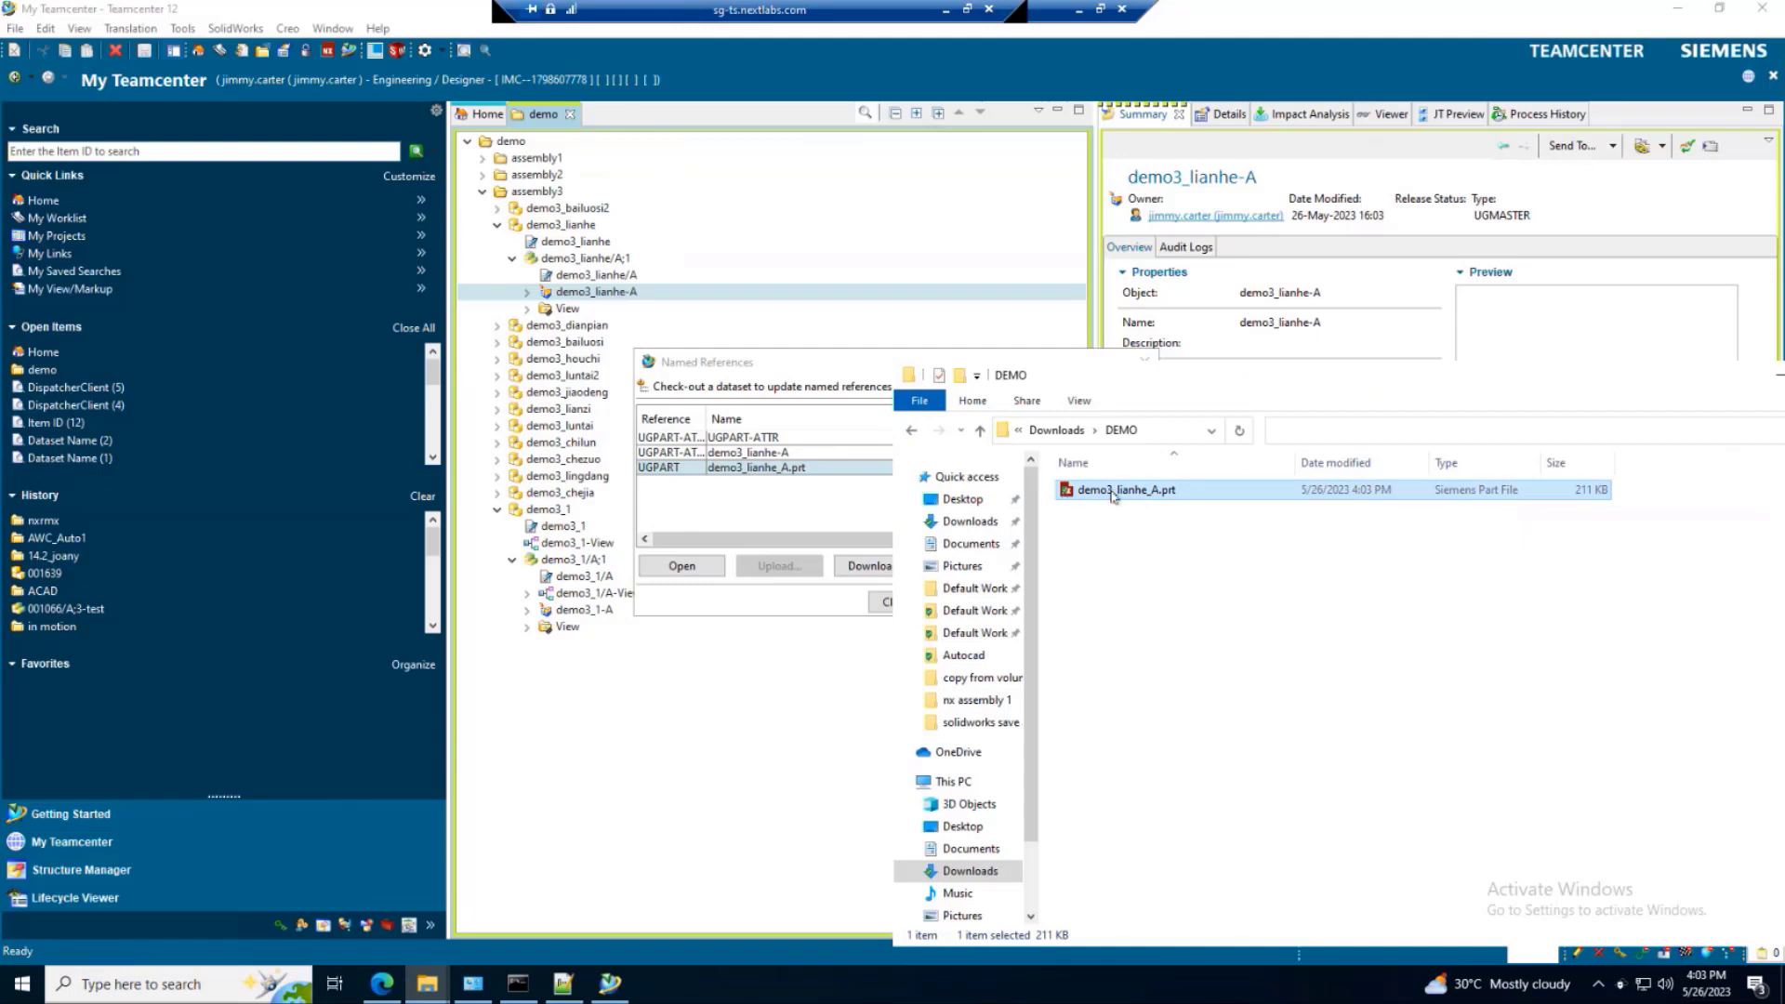
pyautogui.rightClick(1113, 495)
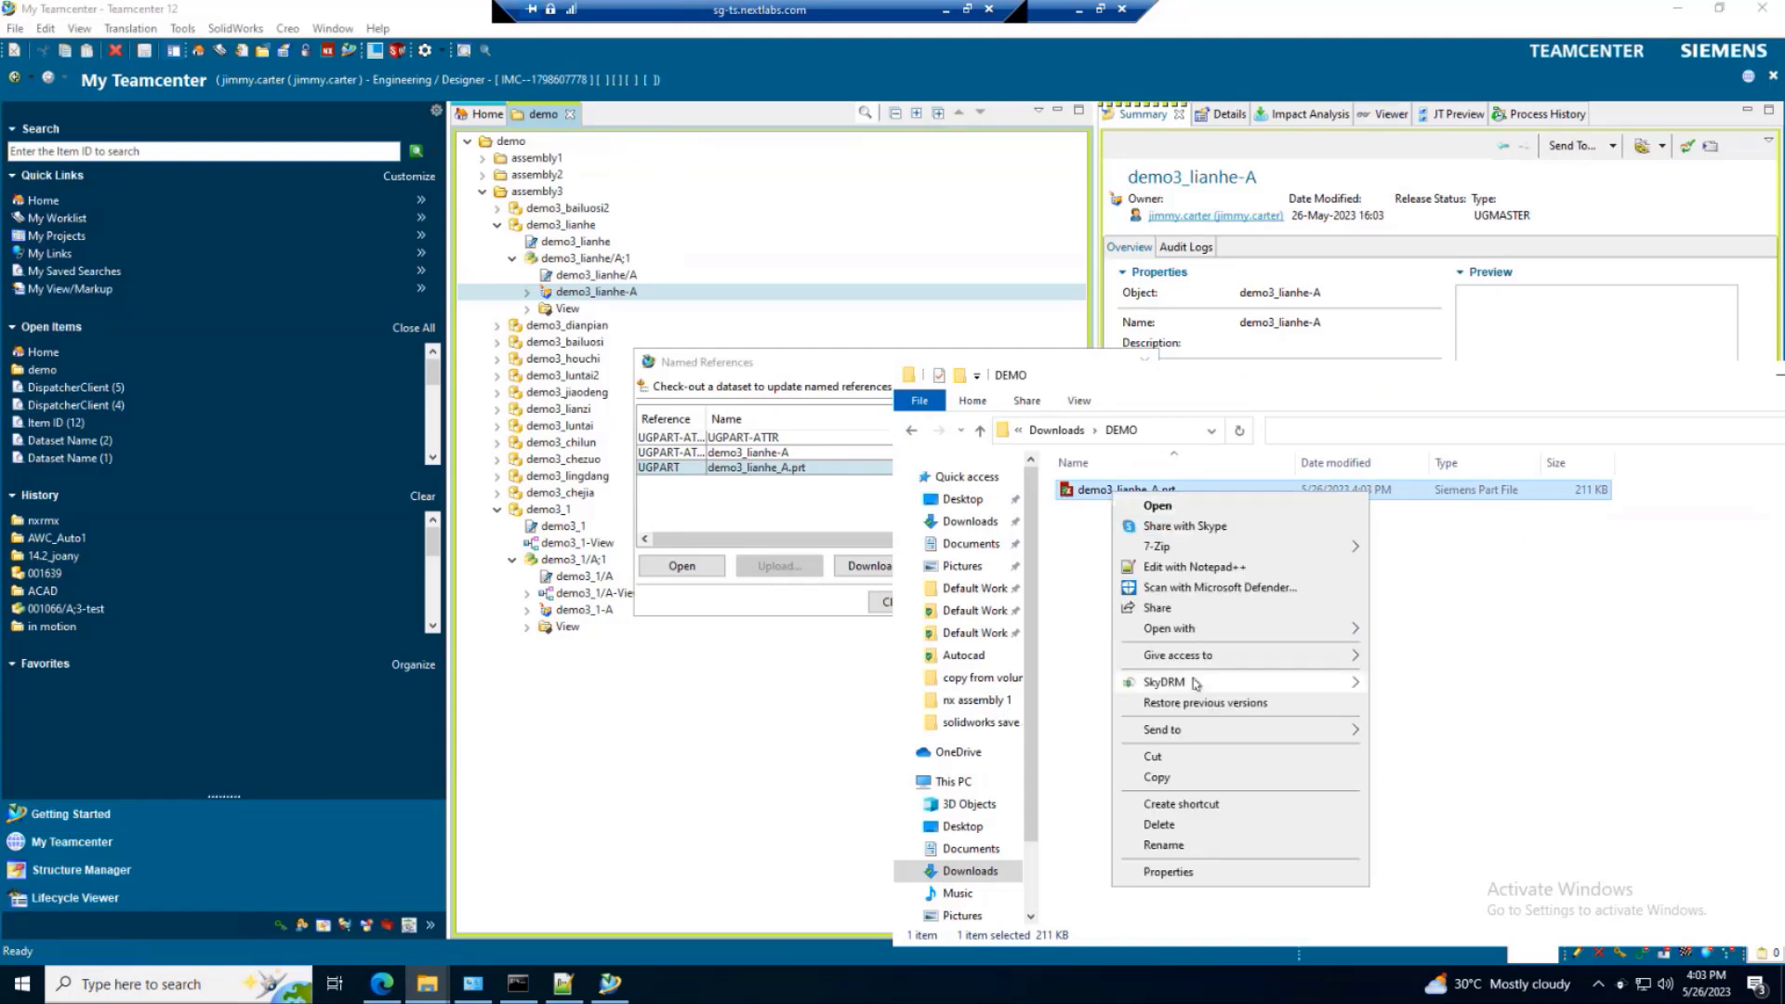
pyautogui.moveTo(1200, 684)
pyautogui.click(1435, 708)
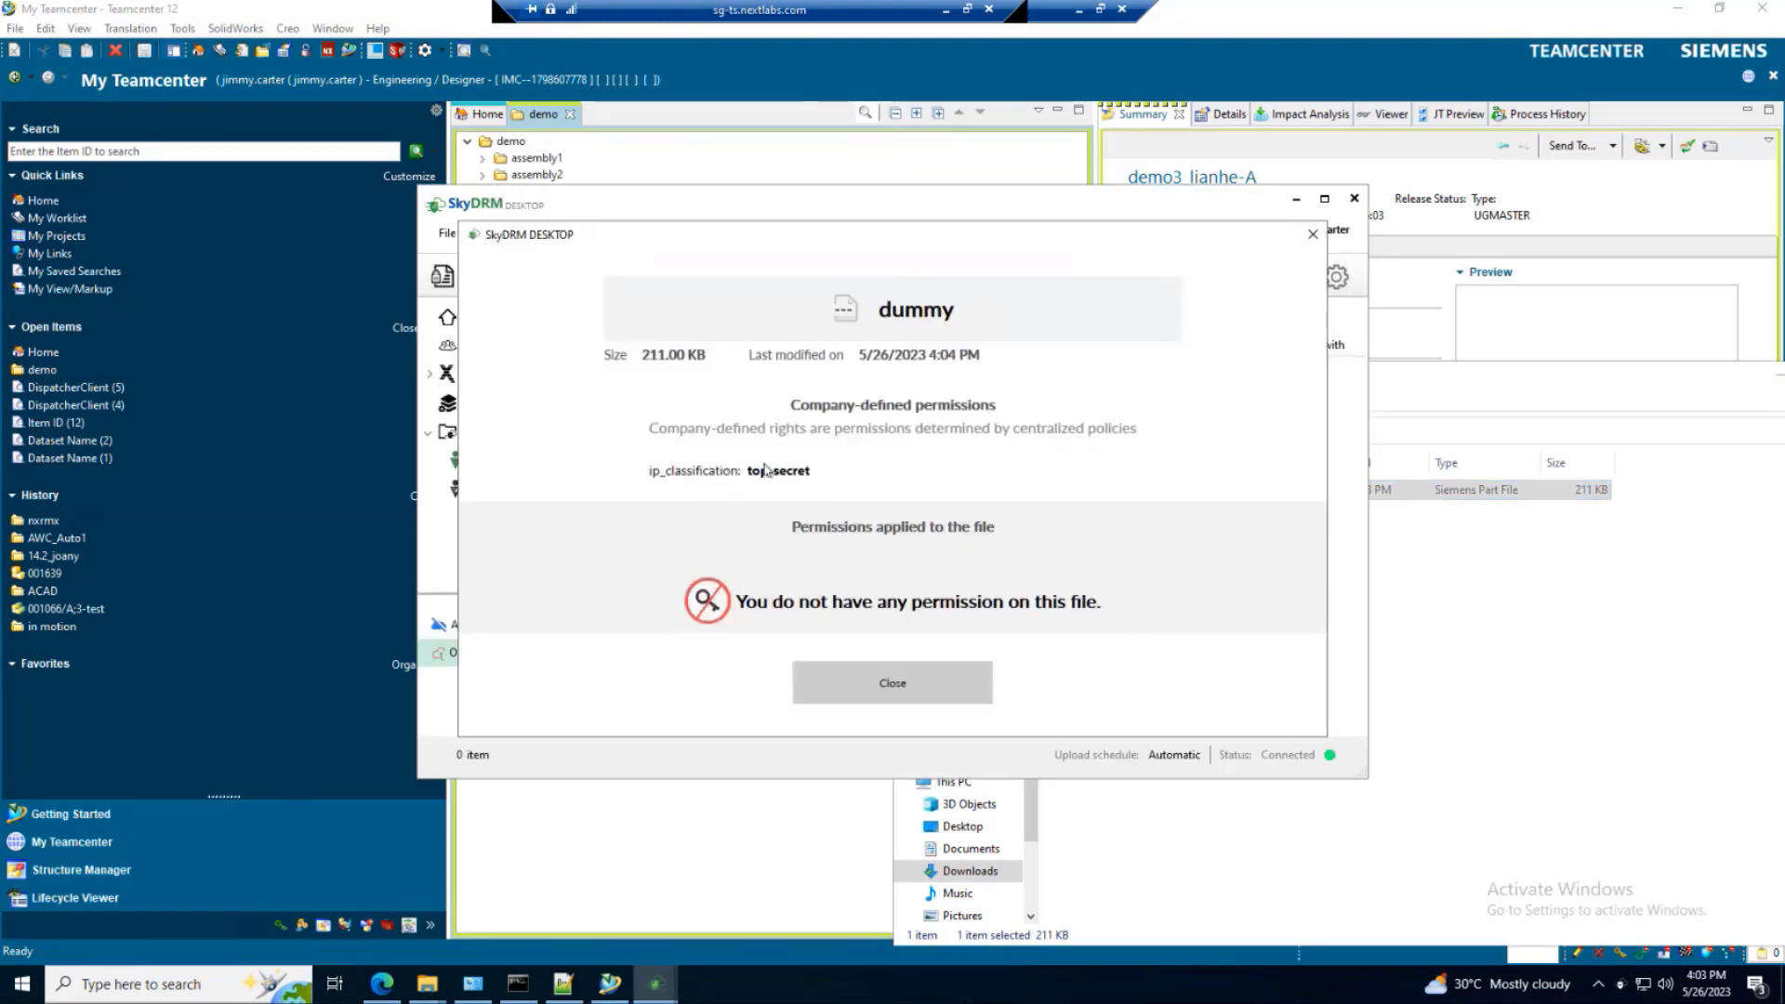
pyautogui.click(892, 682)
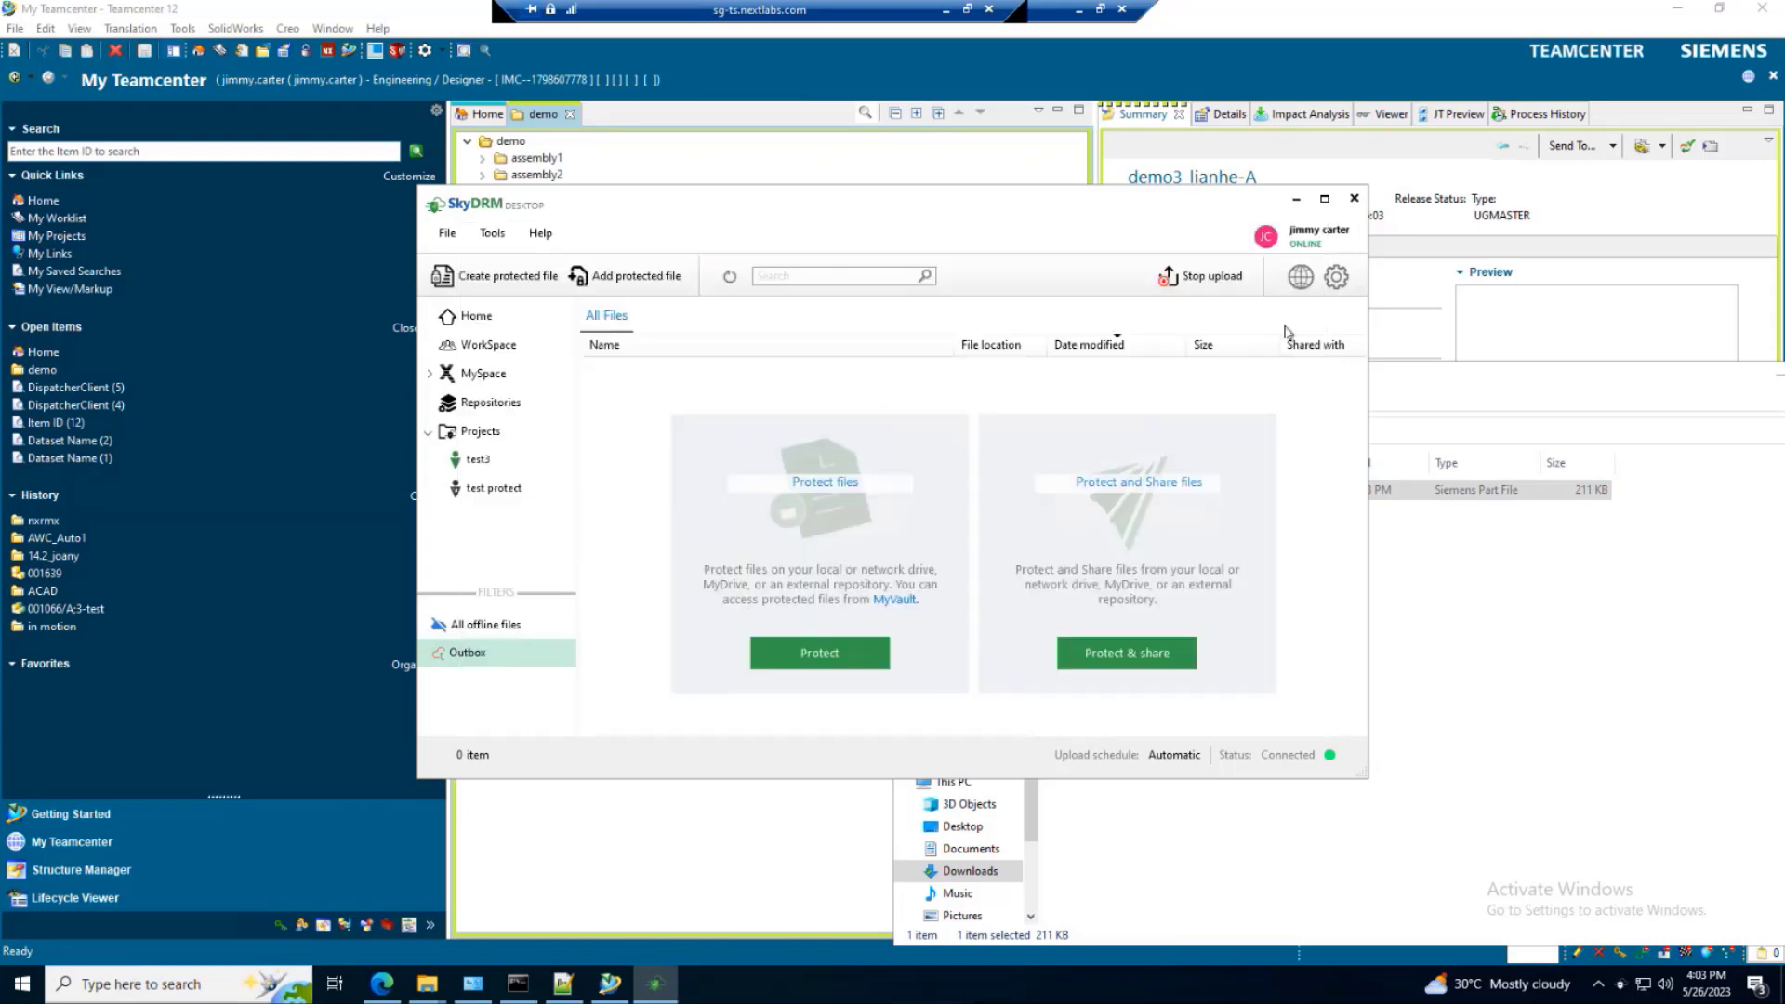
pyautogui.click(1296, 198)
# Close the named references and open the demo3_1/A;1 item revision in NX, dismissing the loading message.
pyautogui.click(842, 390)
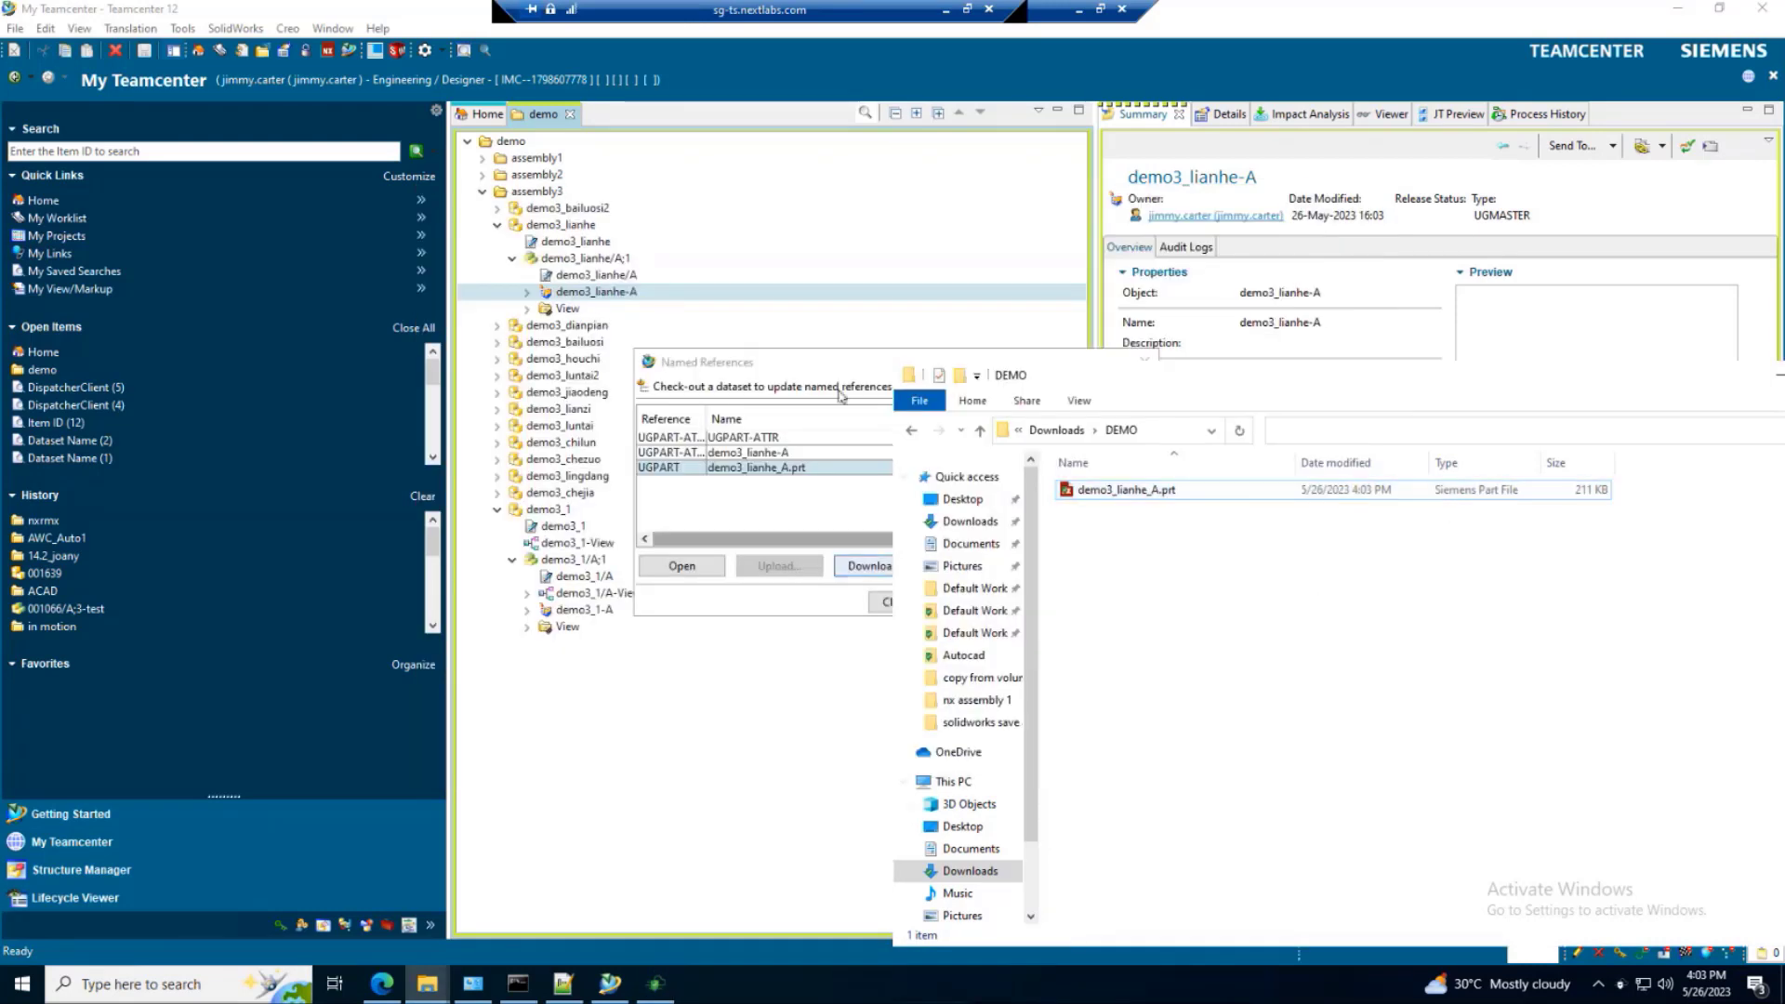
pyautogui.click(891, 600)
pyautogui.click(578, 562)
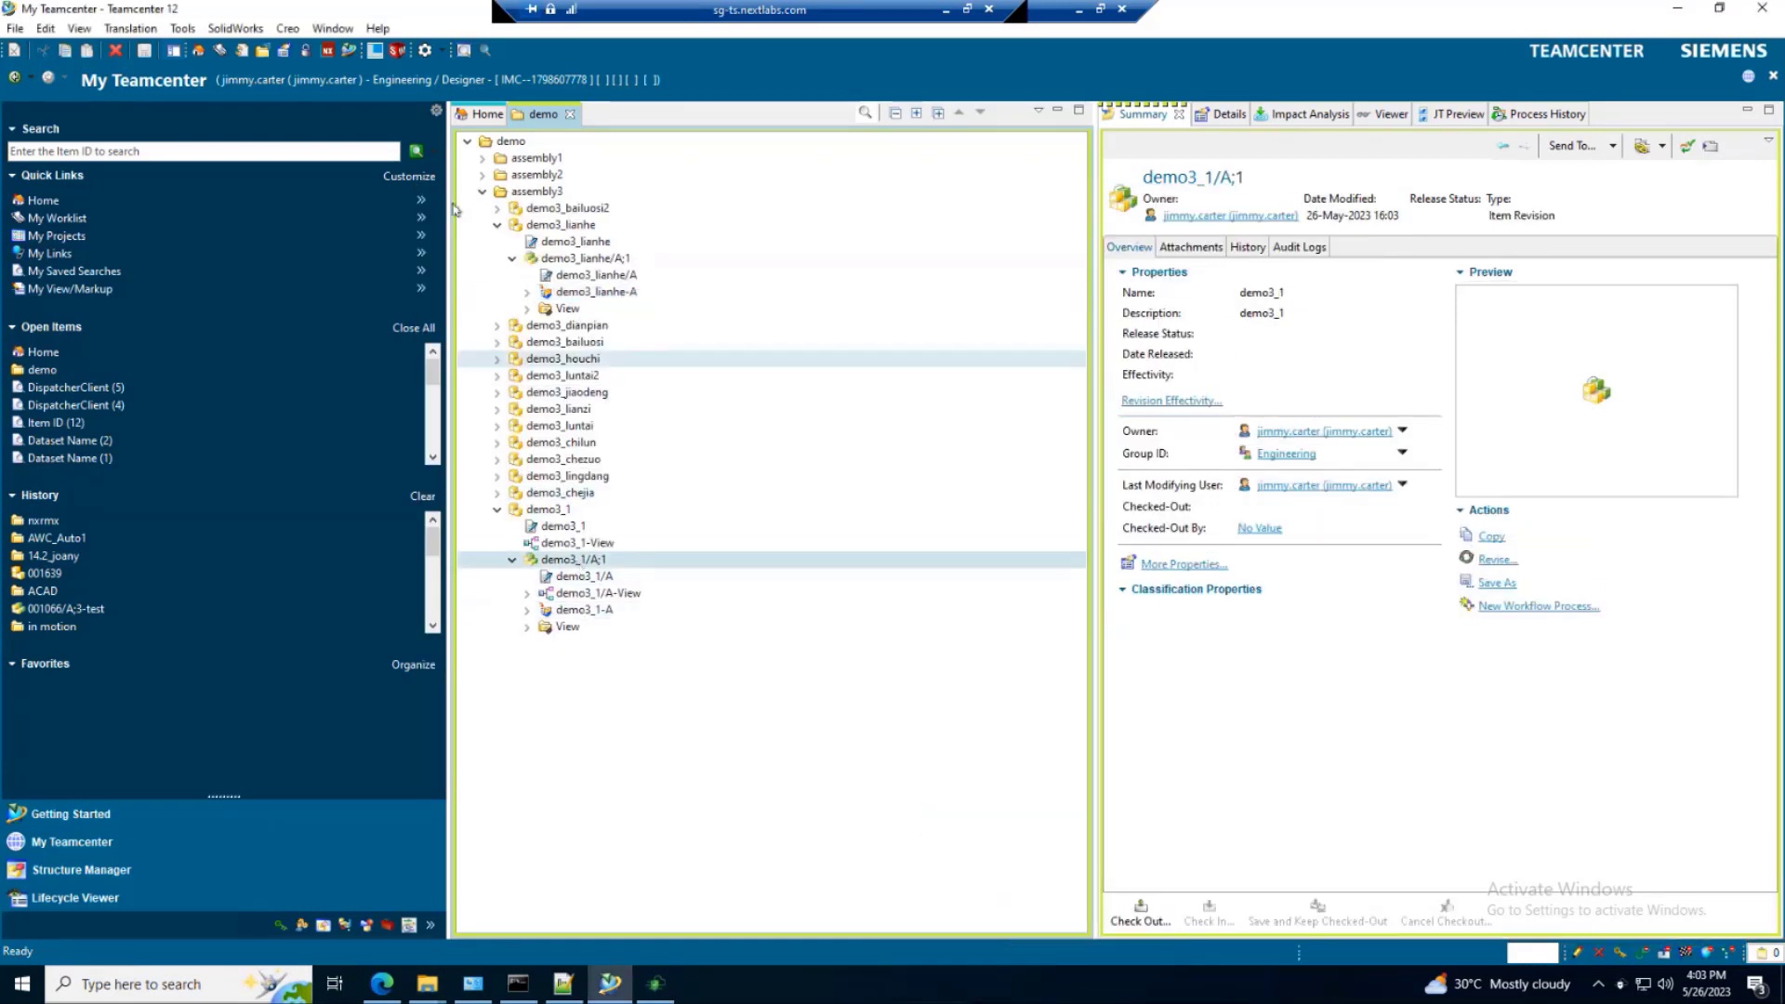
pyautogui.click(327, 53)
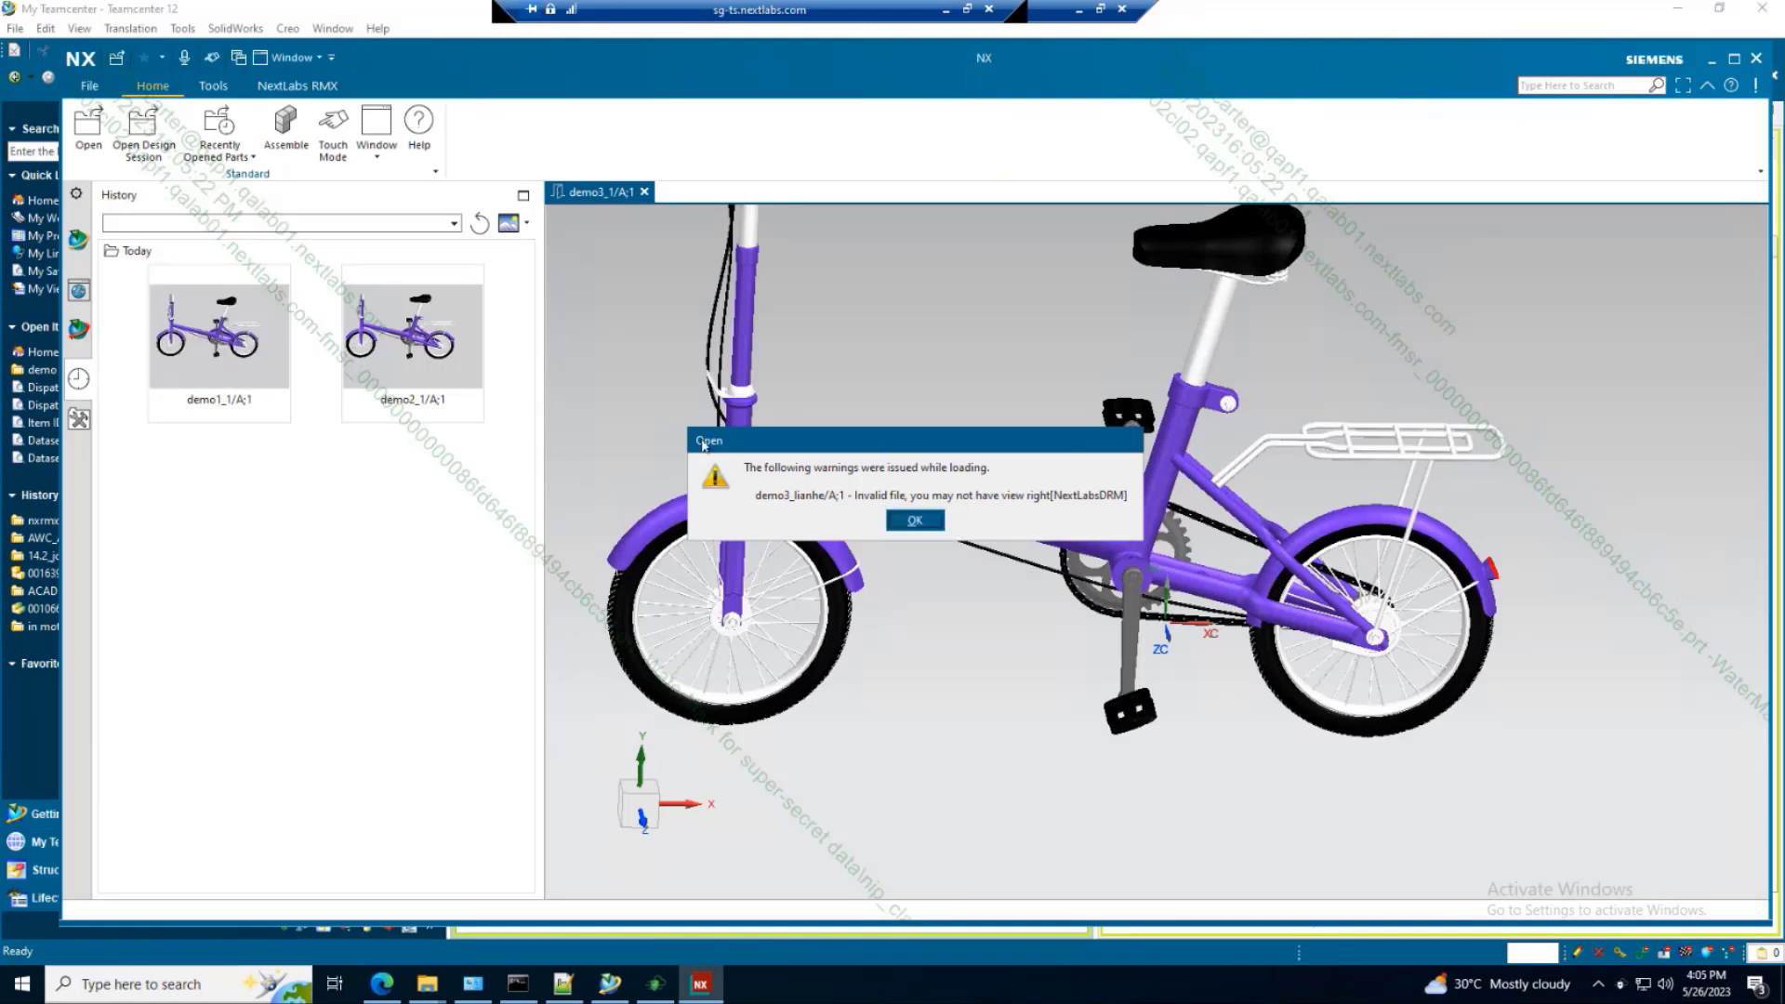
pyautogui.click(916, 523)
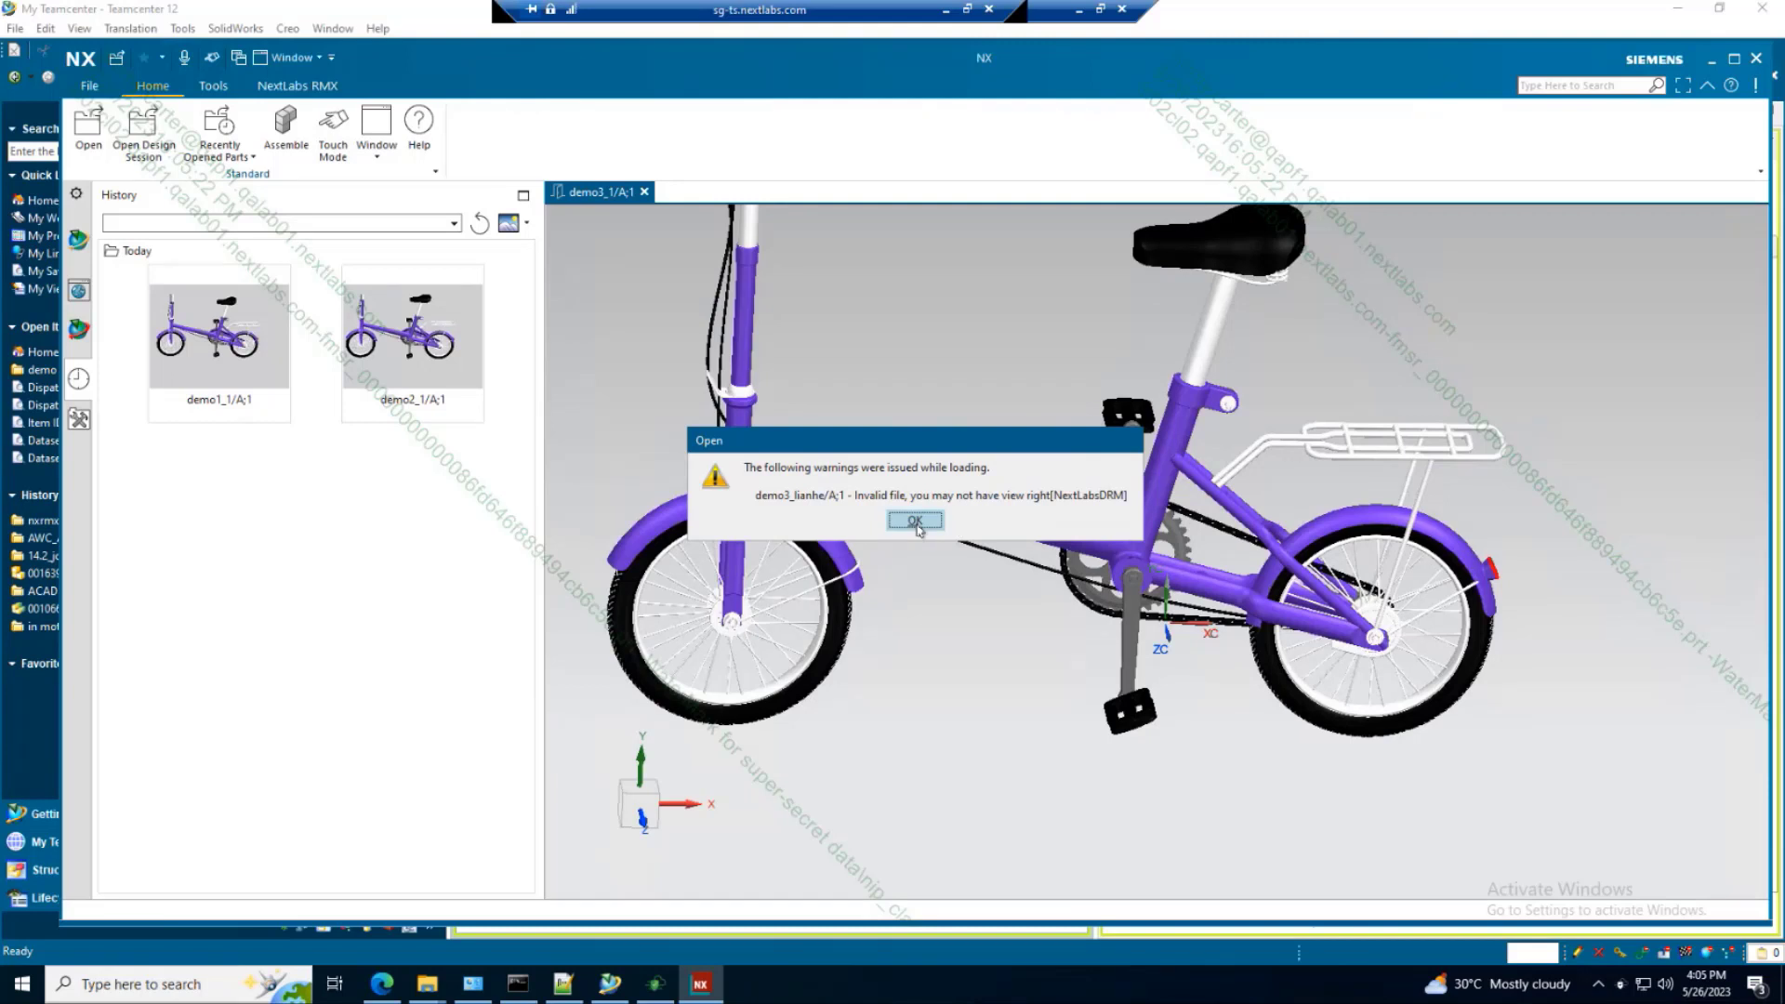